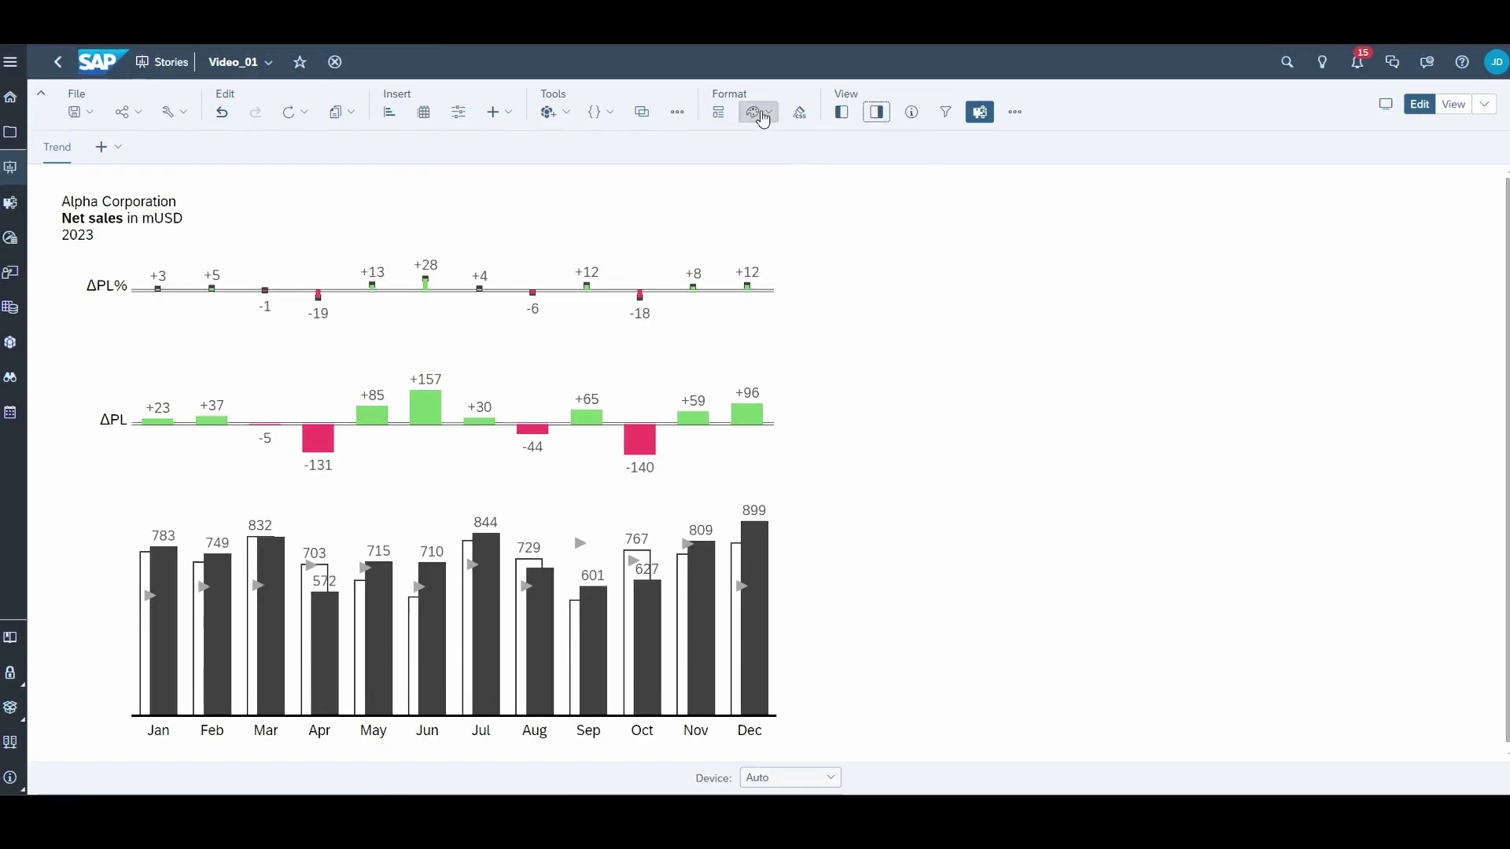
Step: In the theme's chart preferences, set the positive variance colour to RGB 140/180/0
click(755, 112)
click(834, 131)
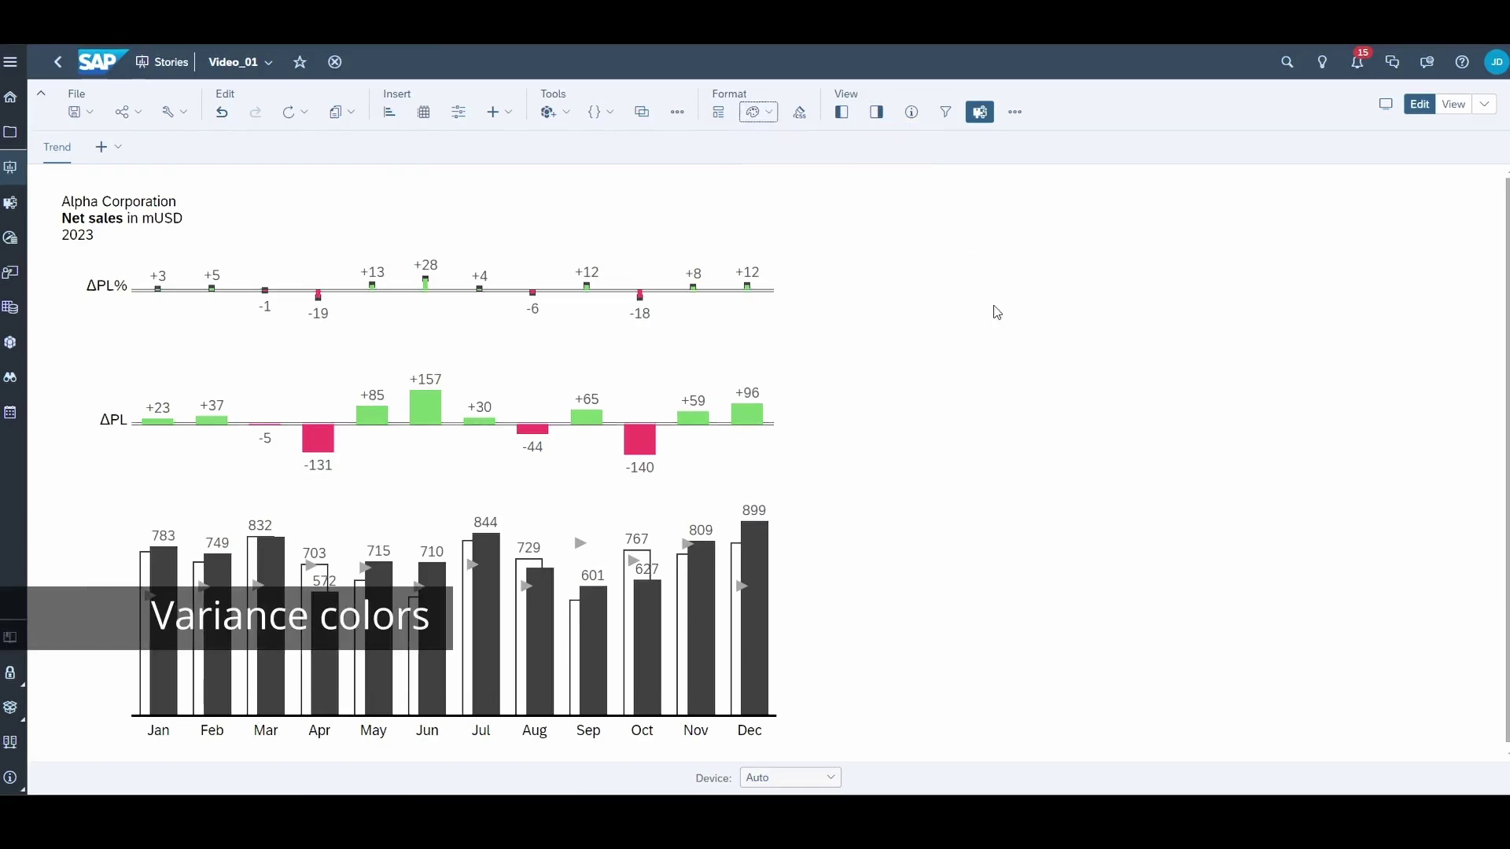
click(342, 463)
scroll(781, 438, down, 2)
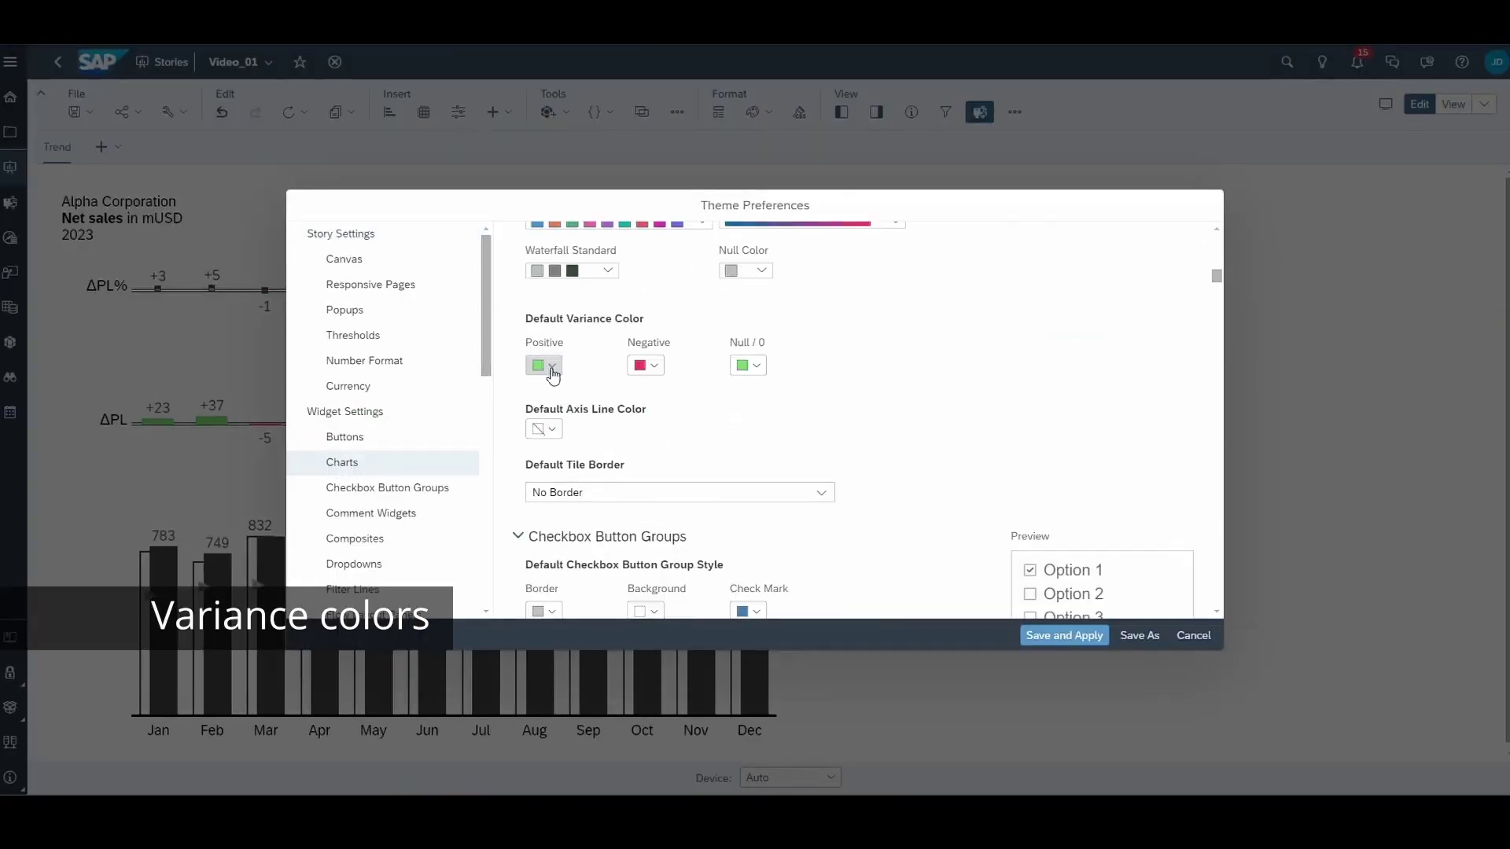
click(544, 365)
scroll(633, 610, down, 1)
click(568, 735)
text(140)
key(Tab)
text(180)
key(Tab)
text(0)
Step: Set the negative variance colour to pure red, RGB 255/0/0
click(646, 365)
scroll(671, 730, down, 1)
click(672, 735)
text(255)
key(Tab)
text(0)
key(Tab)
text(0)
Step: Set the null/zero variance colour to RGB 140/180/0 and save and apply the theme
click(747, 365)
scroll(814, 669, down, 1)
click(773, 736)
text(140)
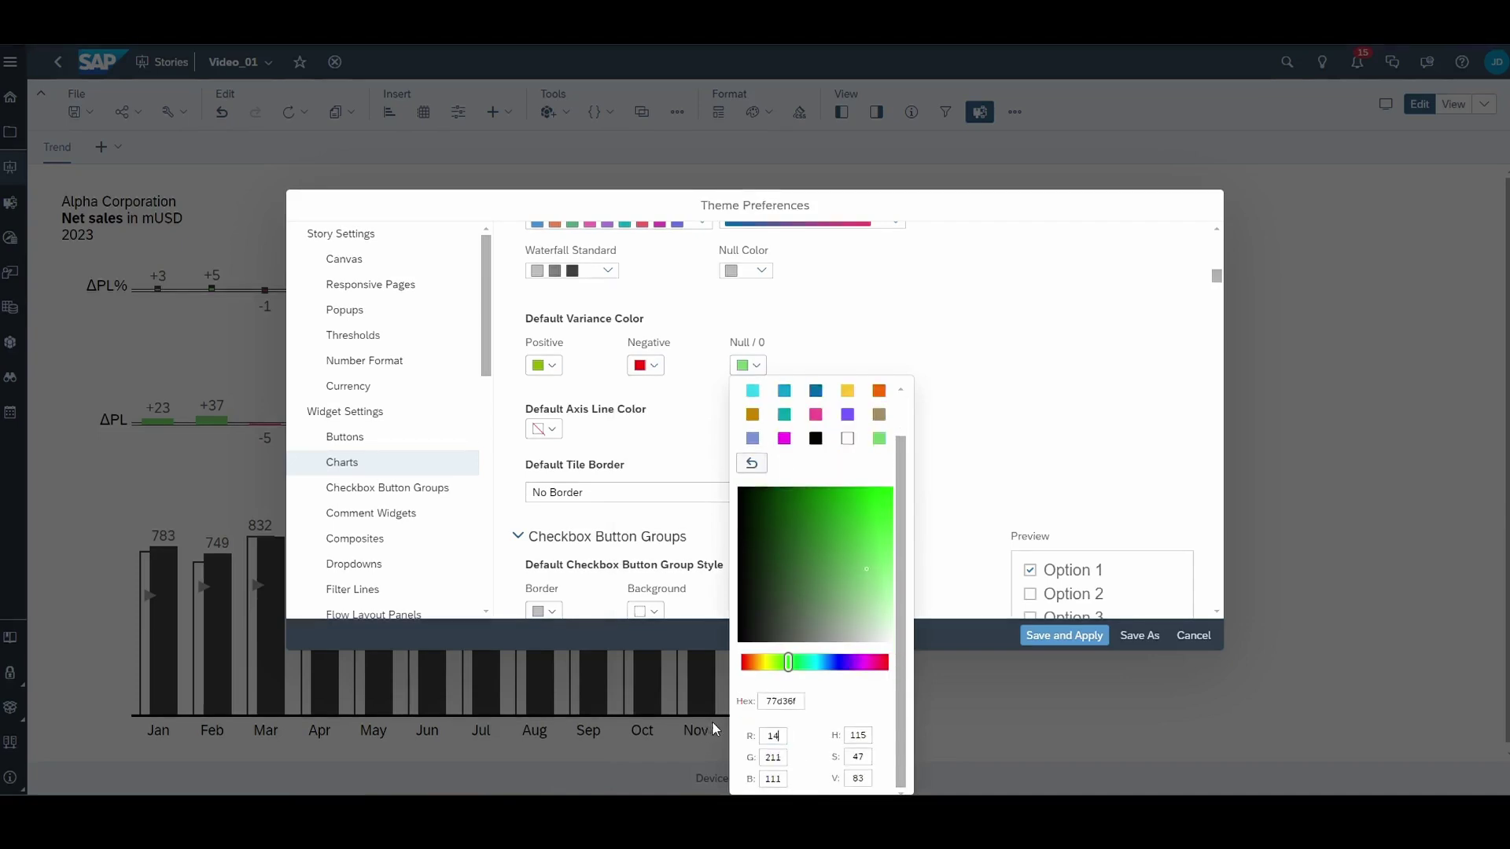
key(Tab)
text(180)
key(Tab)
text(0)
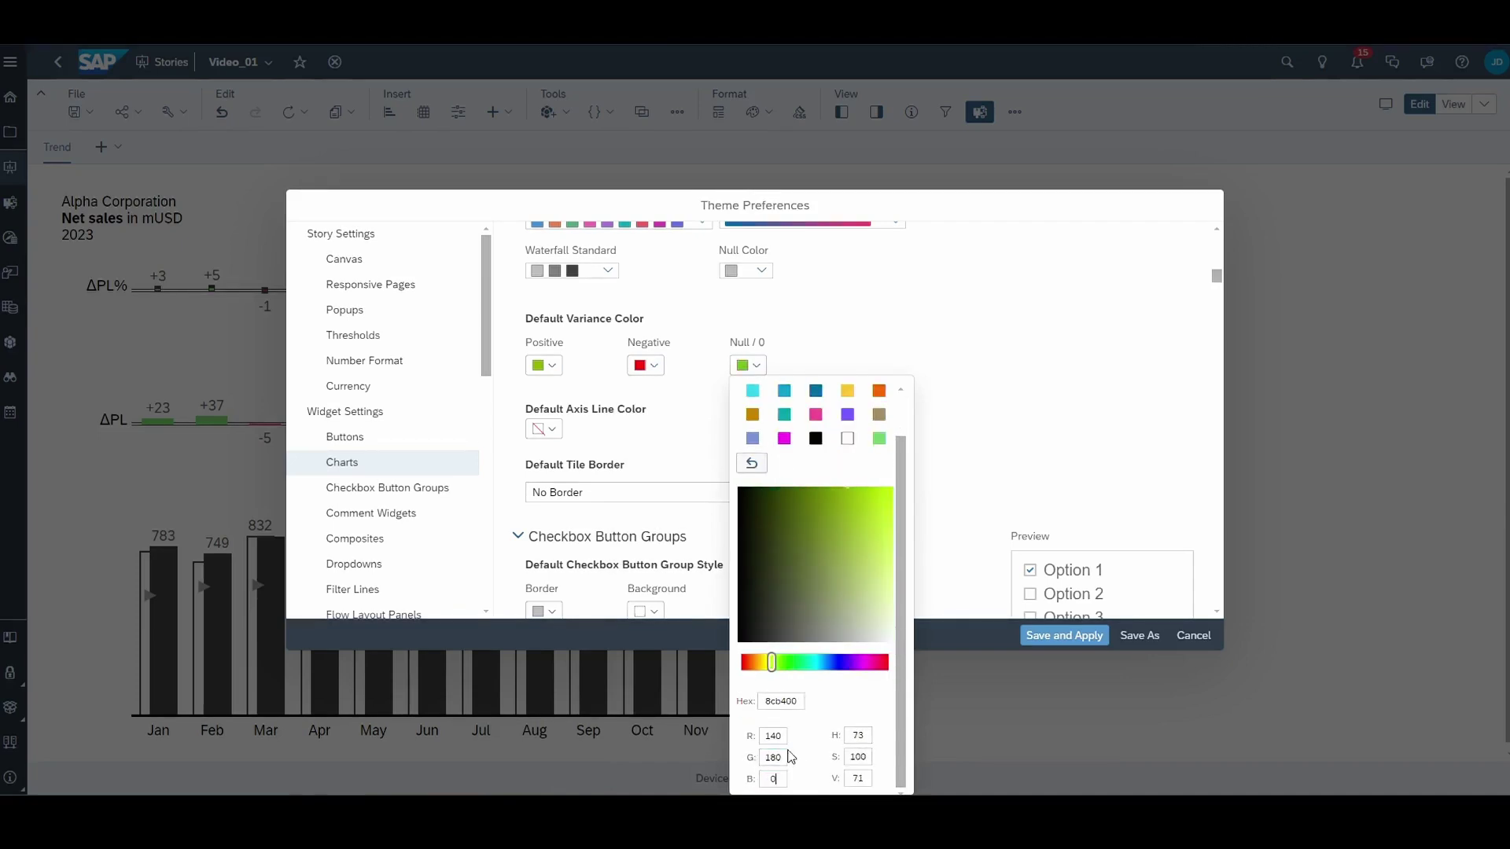
click(1061, 618)
click(1064, 635)
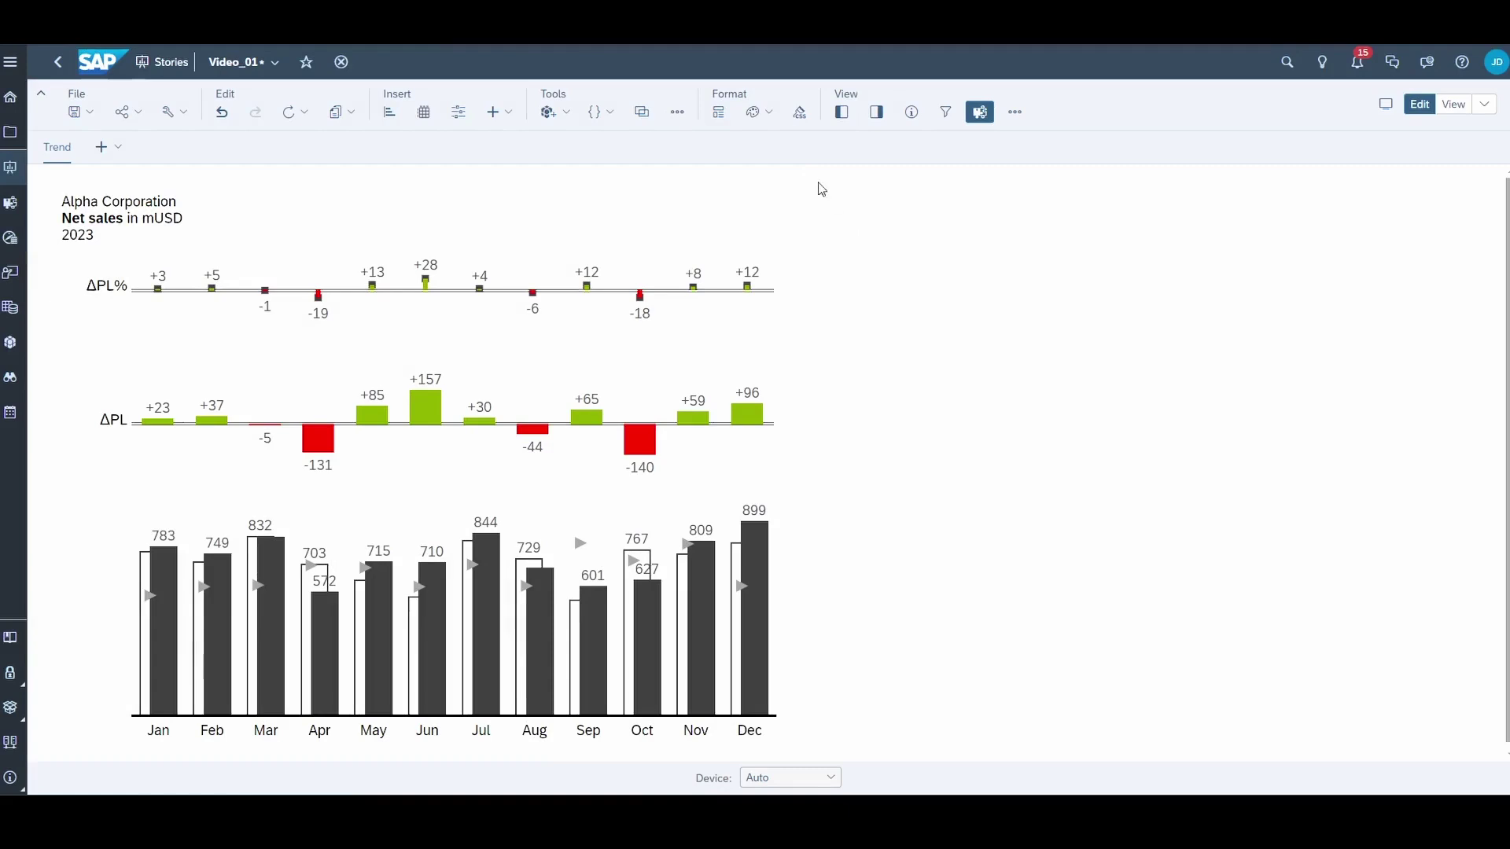
Step: Set the theme's scale format to 'k, m, bn' and currency display to ISO Code, then save and apply
click(768, 114)
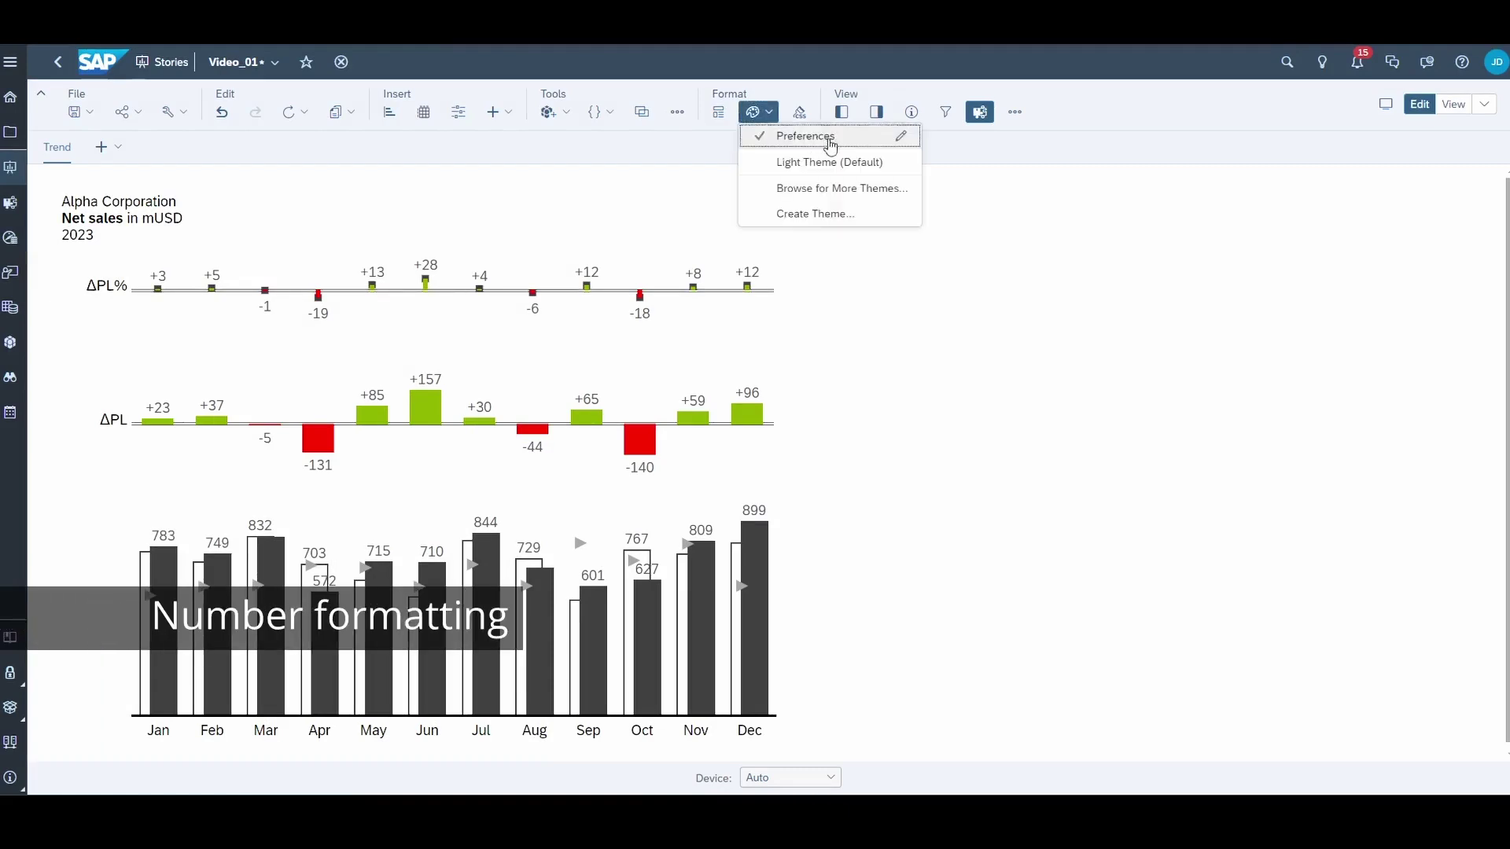
click(892, 135)
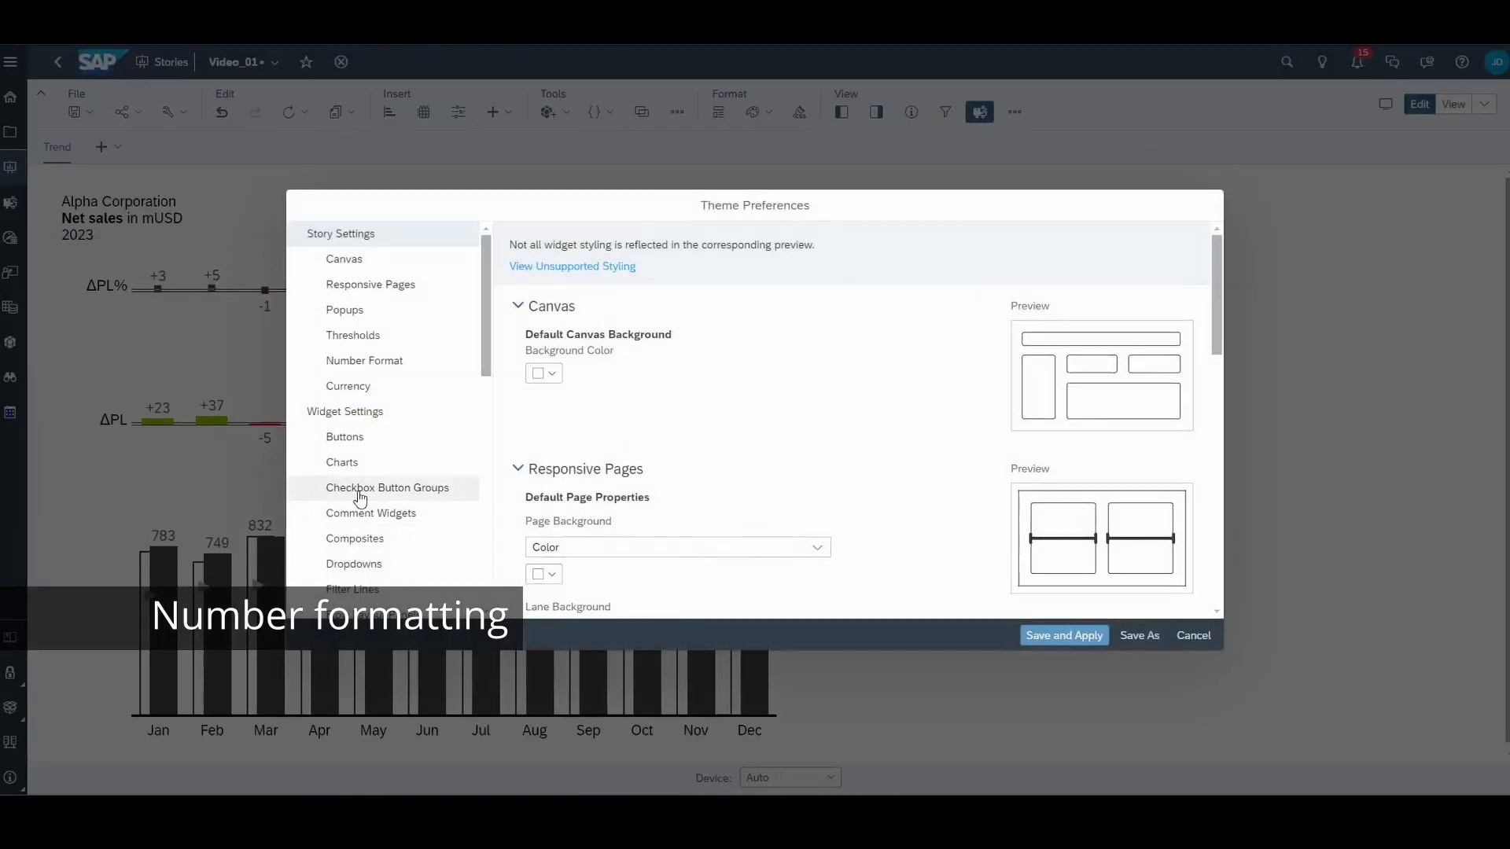
click(349, 385)
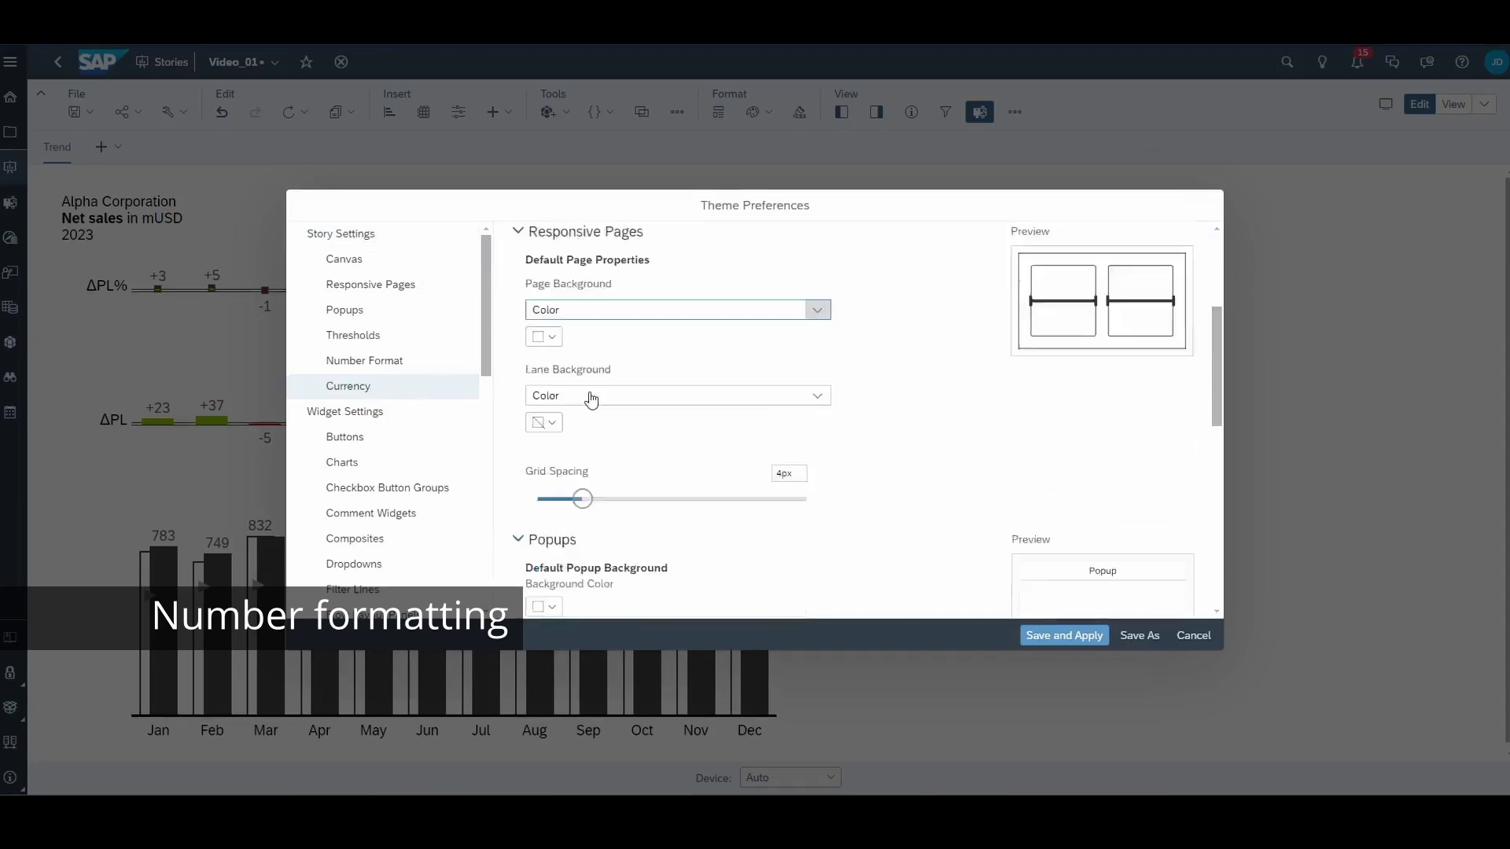
click(820, 394)
click(566, 441)
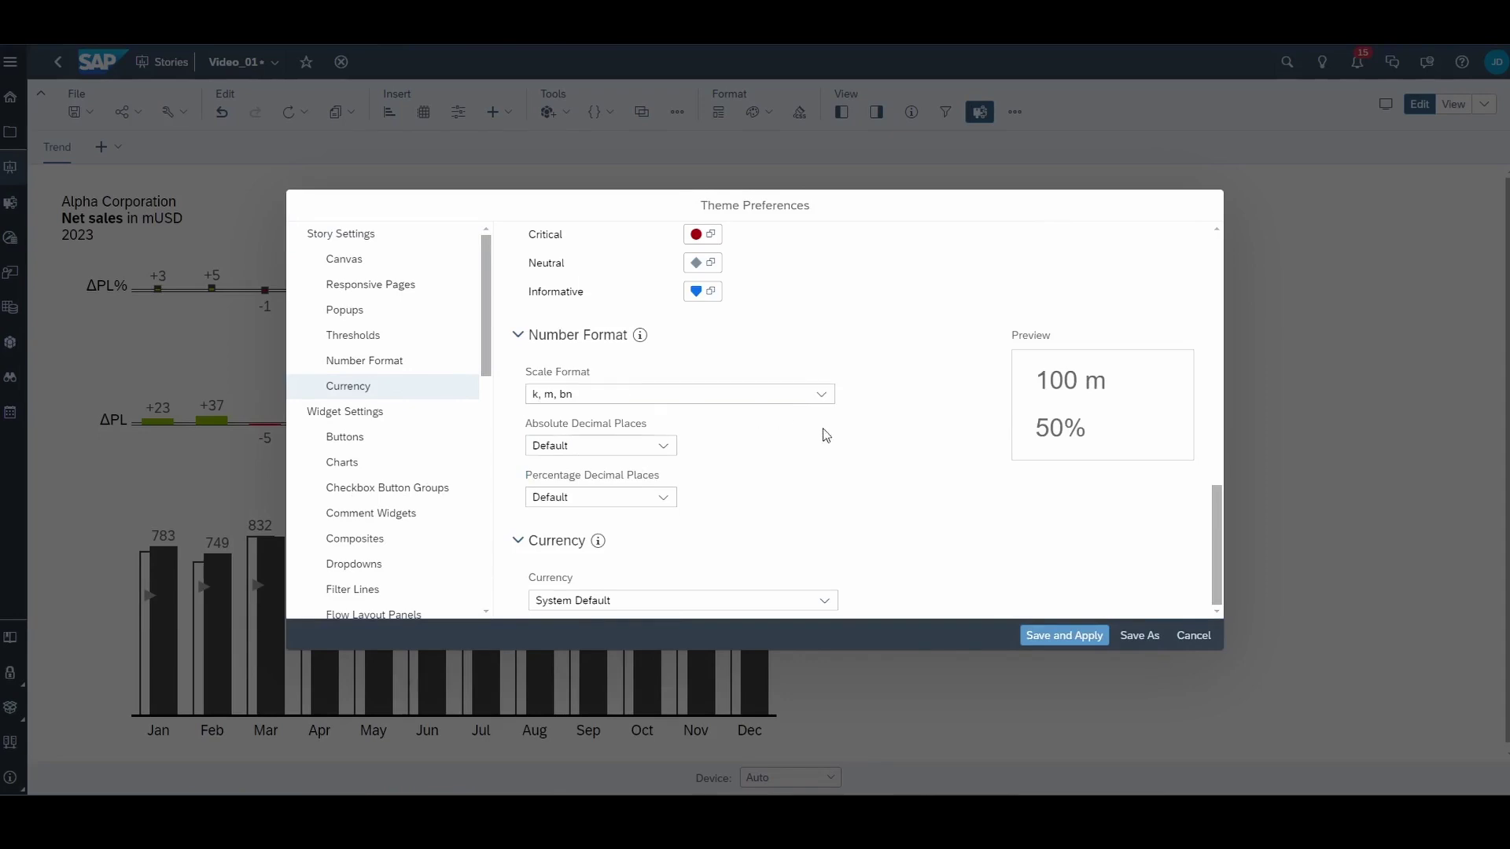
click(824, 601)
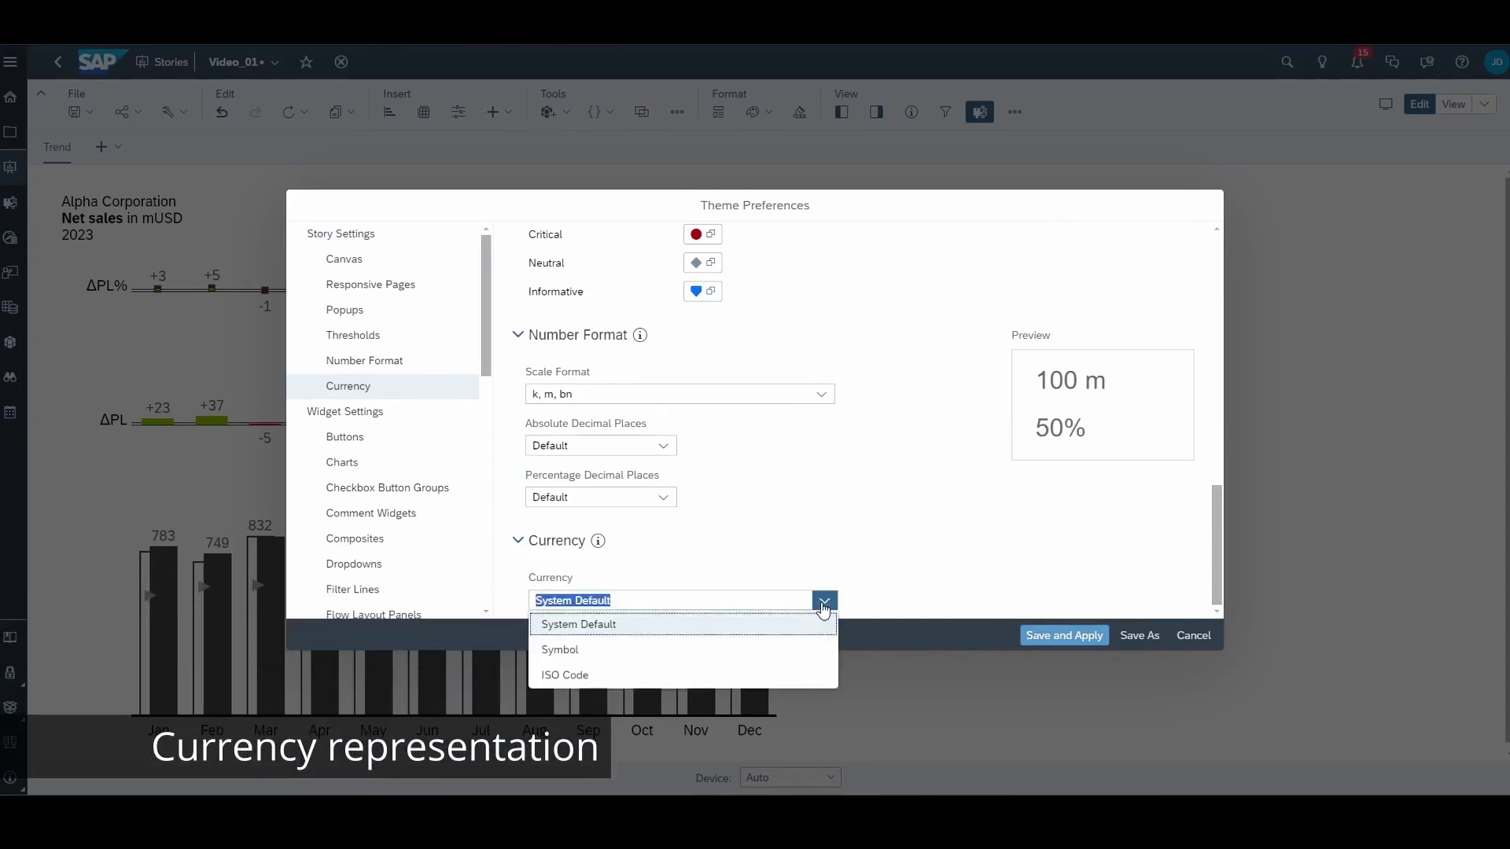
click(572, 674)
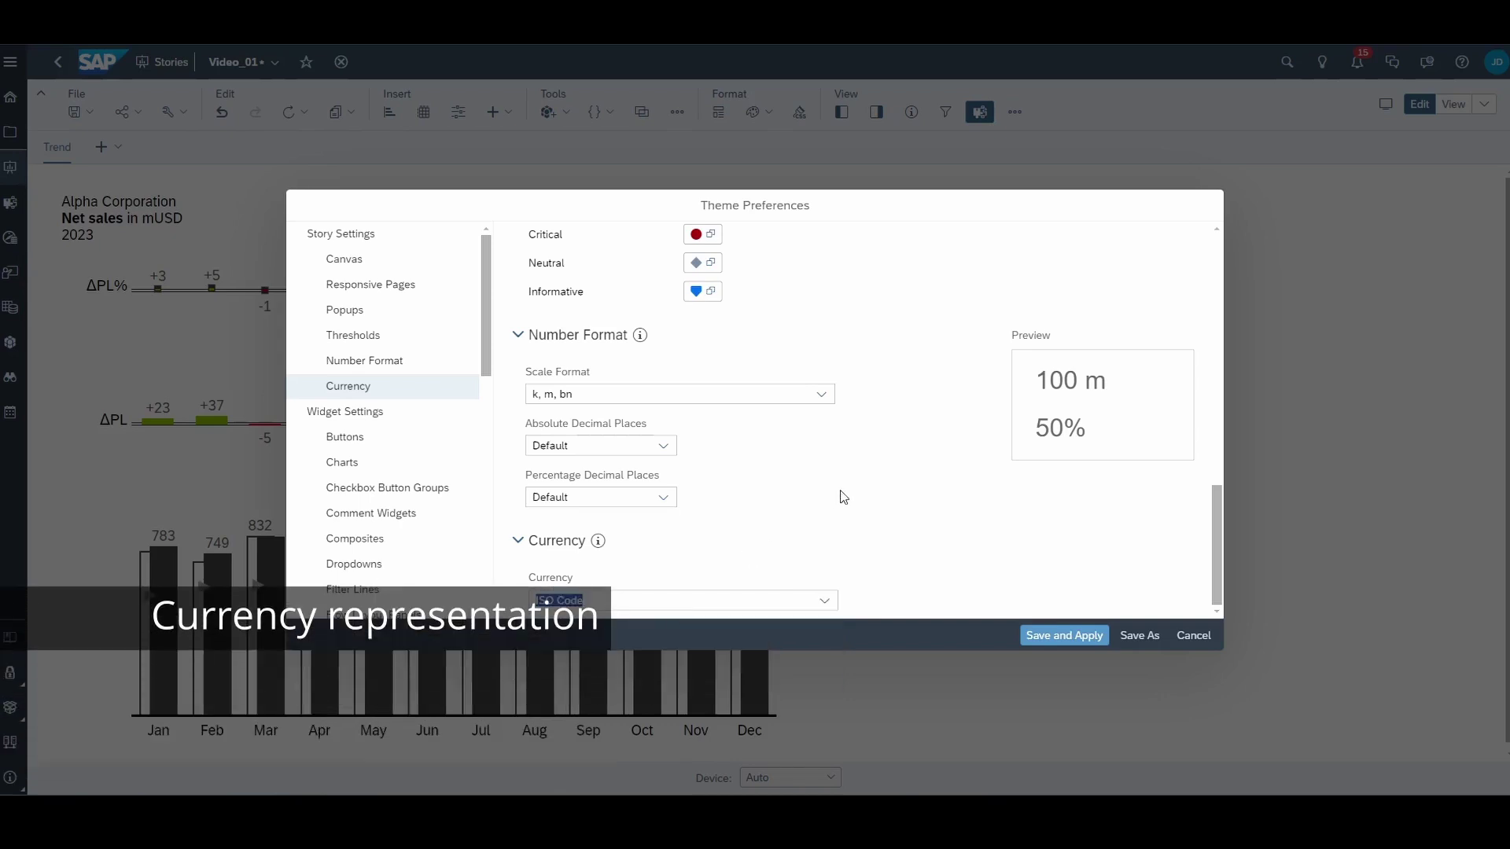
click(1080, 643)
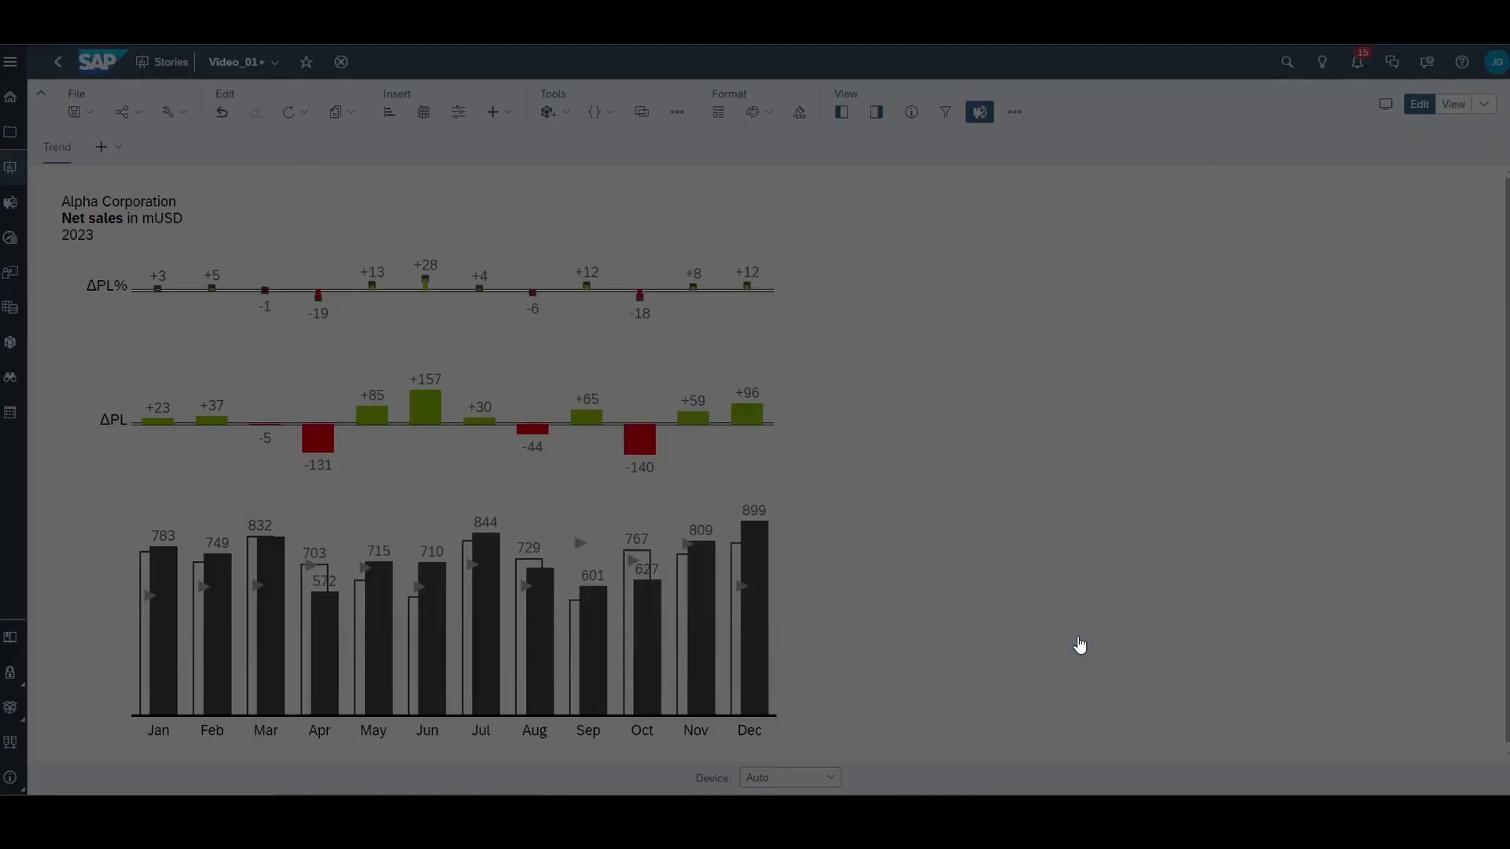
Step: Change the Net Sales - PL (ΔPL) variance to display as a waterfall
scroll(1394, 580, down, 4)
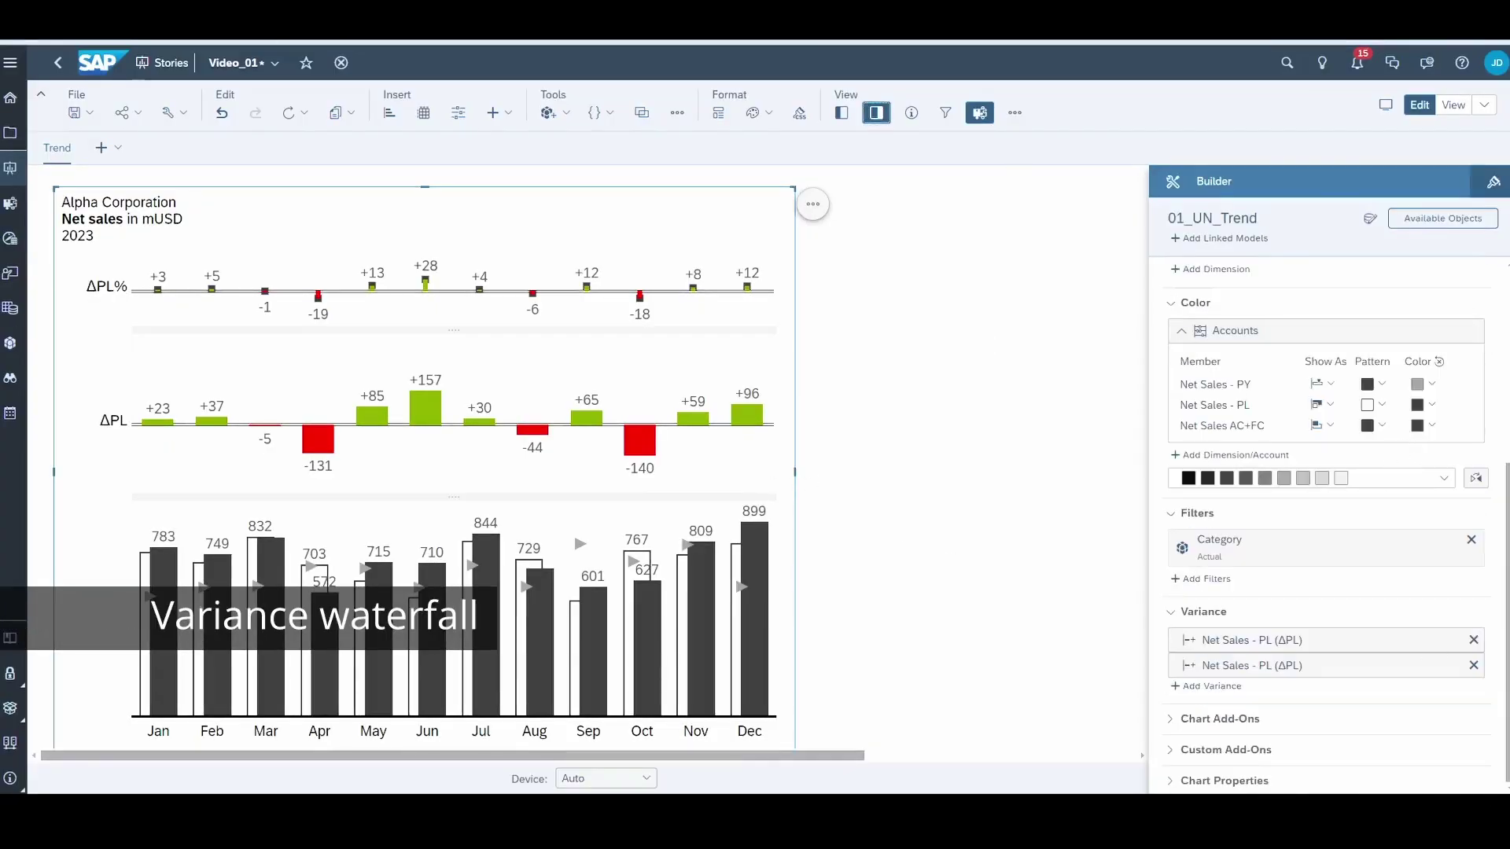
click(1452, 640)
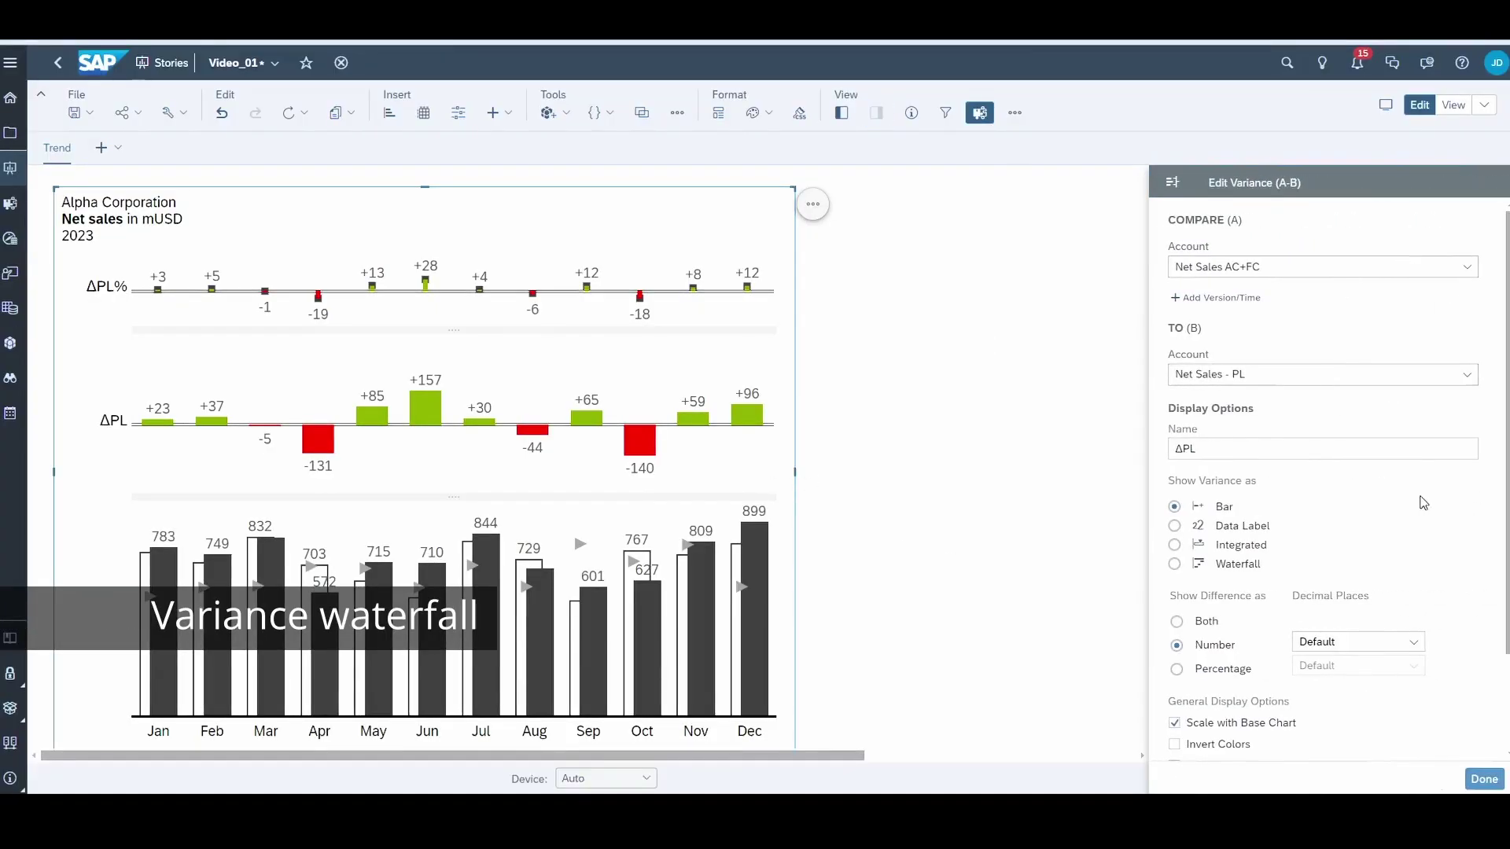
click(1175, 565)
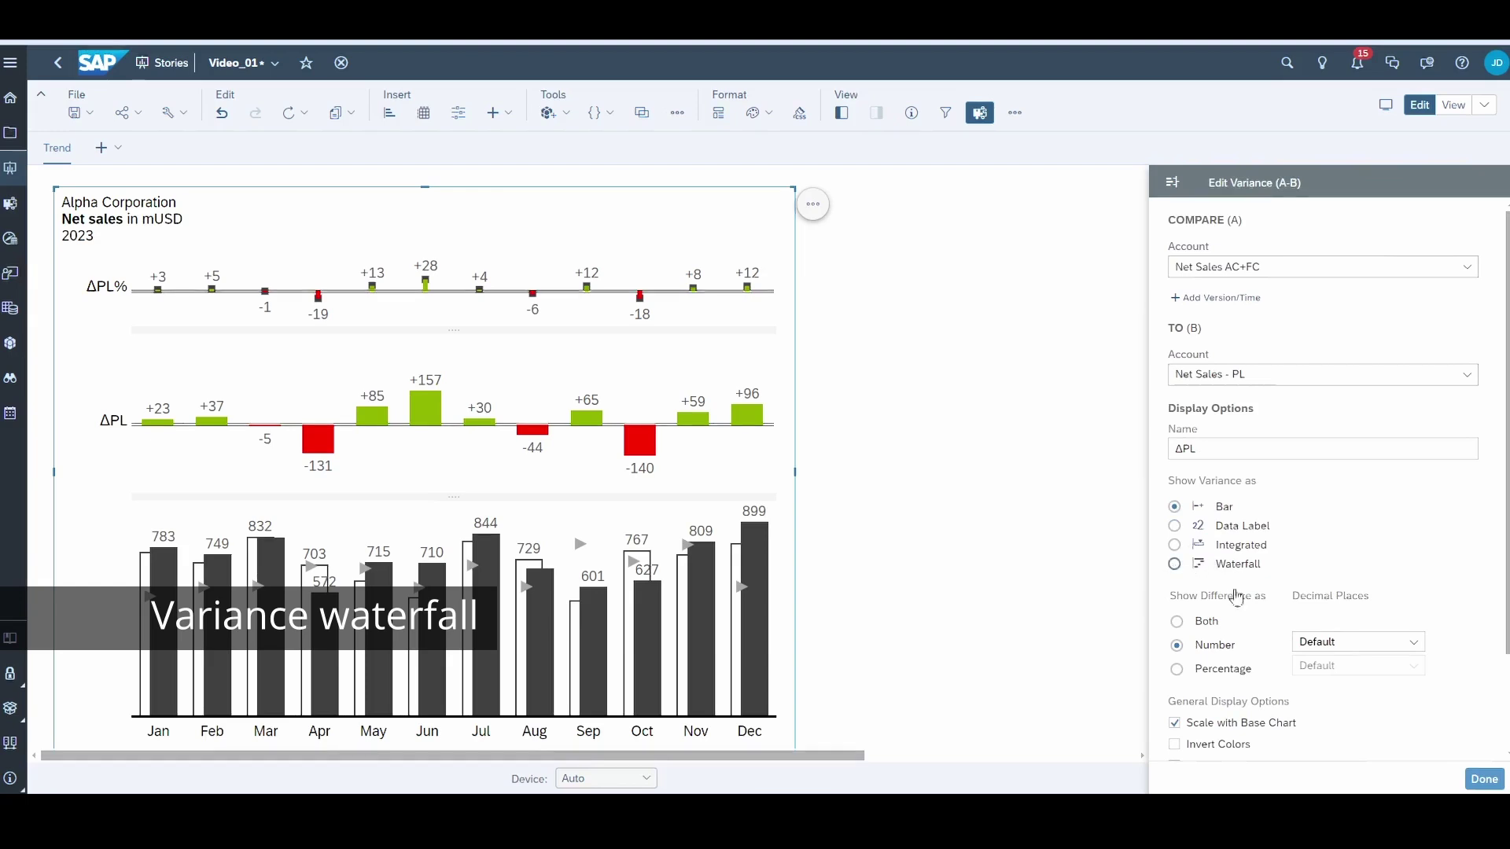
click(1482, 779)
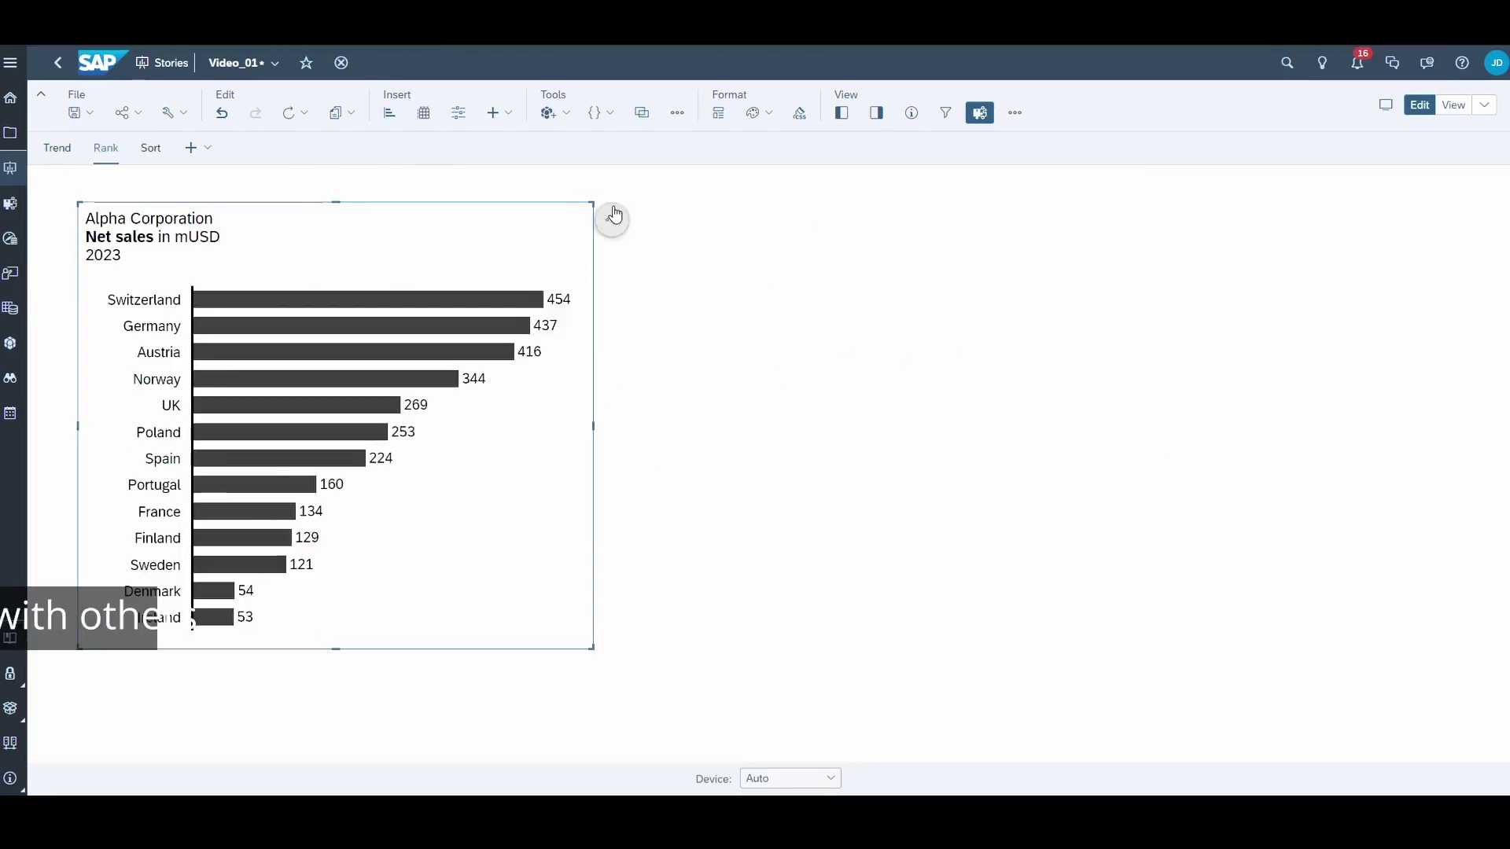
Step: Apply a Top 5 ranking to country net sales, grouping the remainder as 'Rest of Europe'
mouse_move(709, 293)
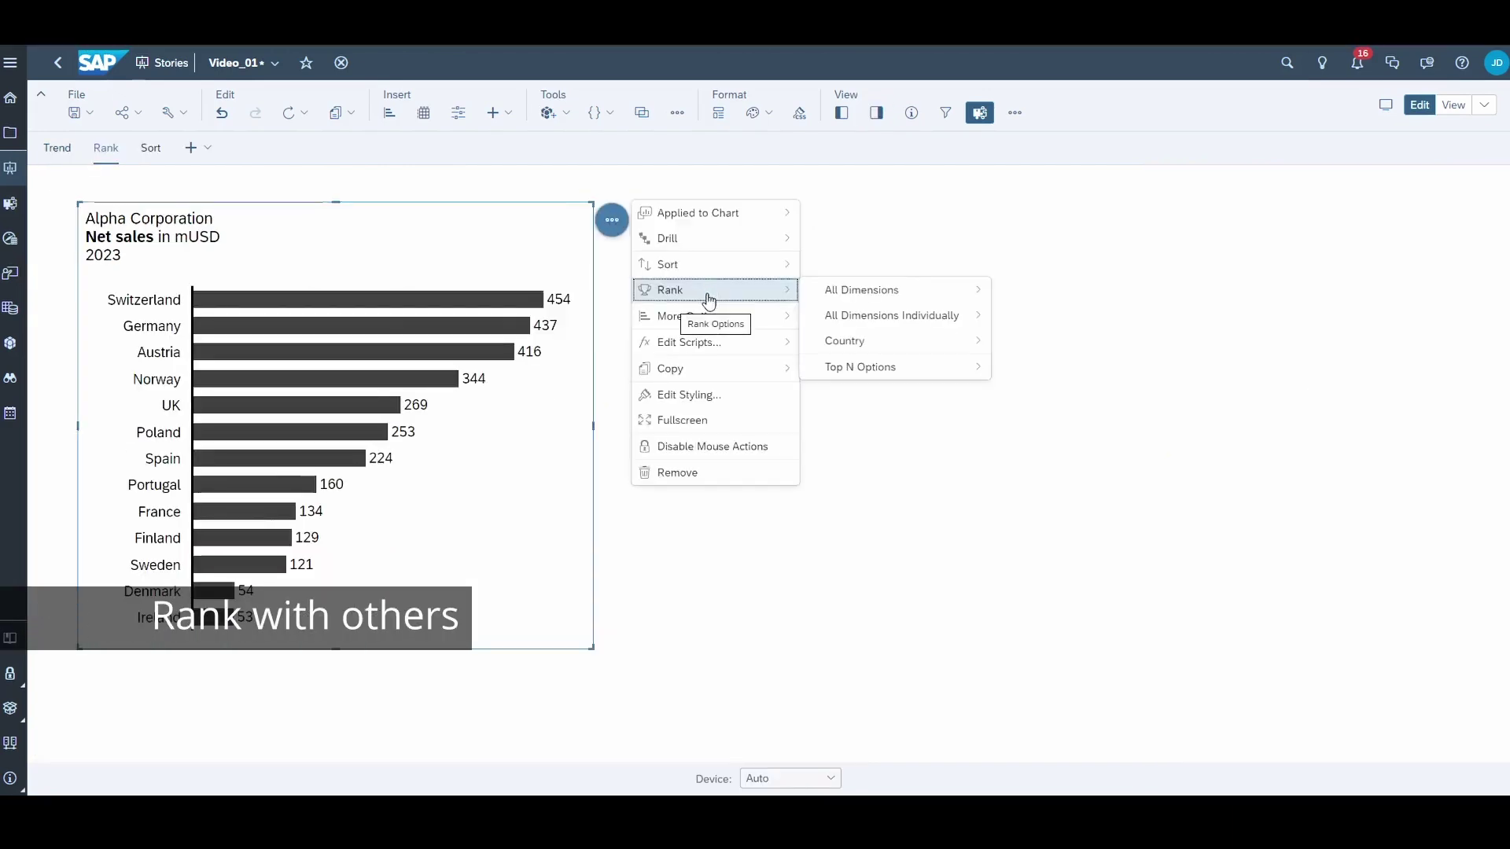
mouse_move(910, 318)
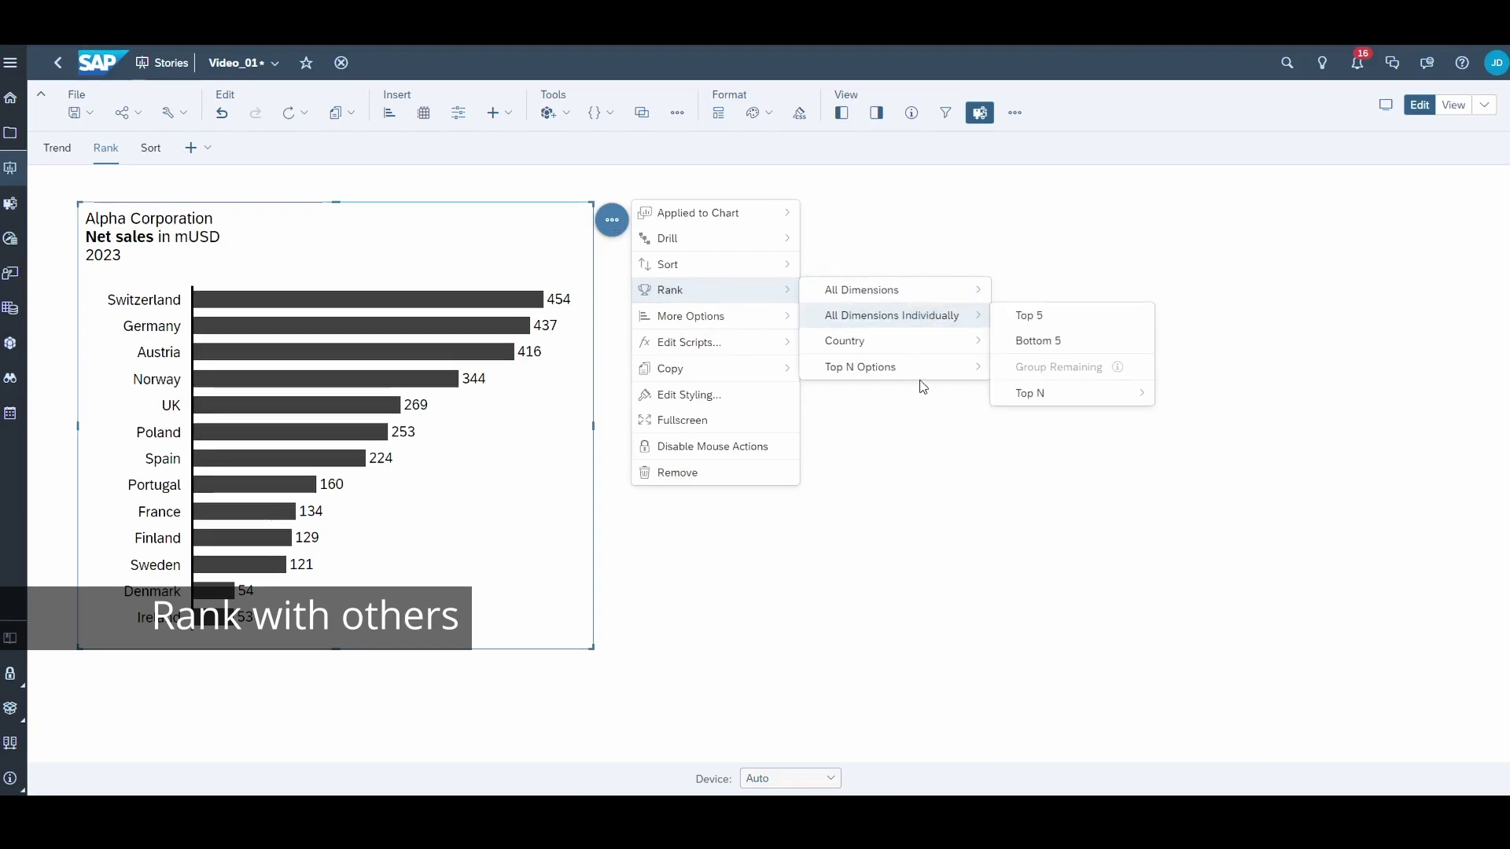
mouse_move(960, 369)
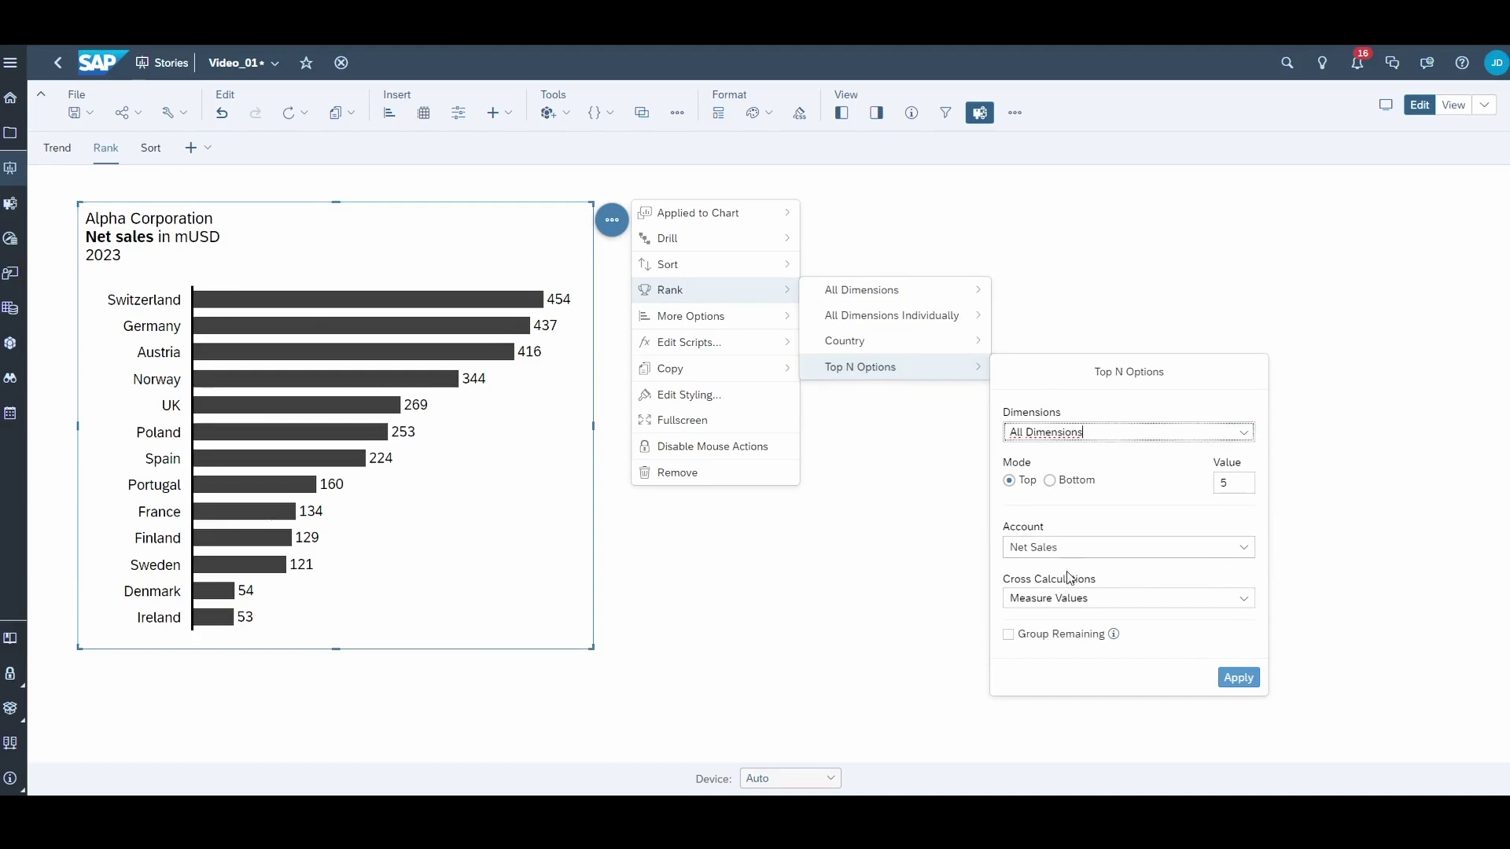
click(1007, 635)
click(1036, 674)
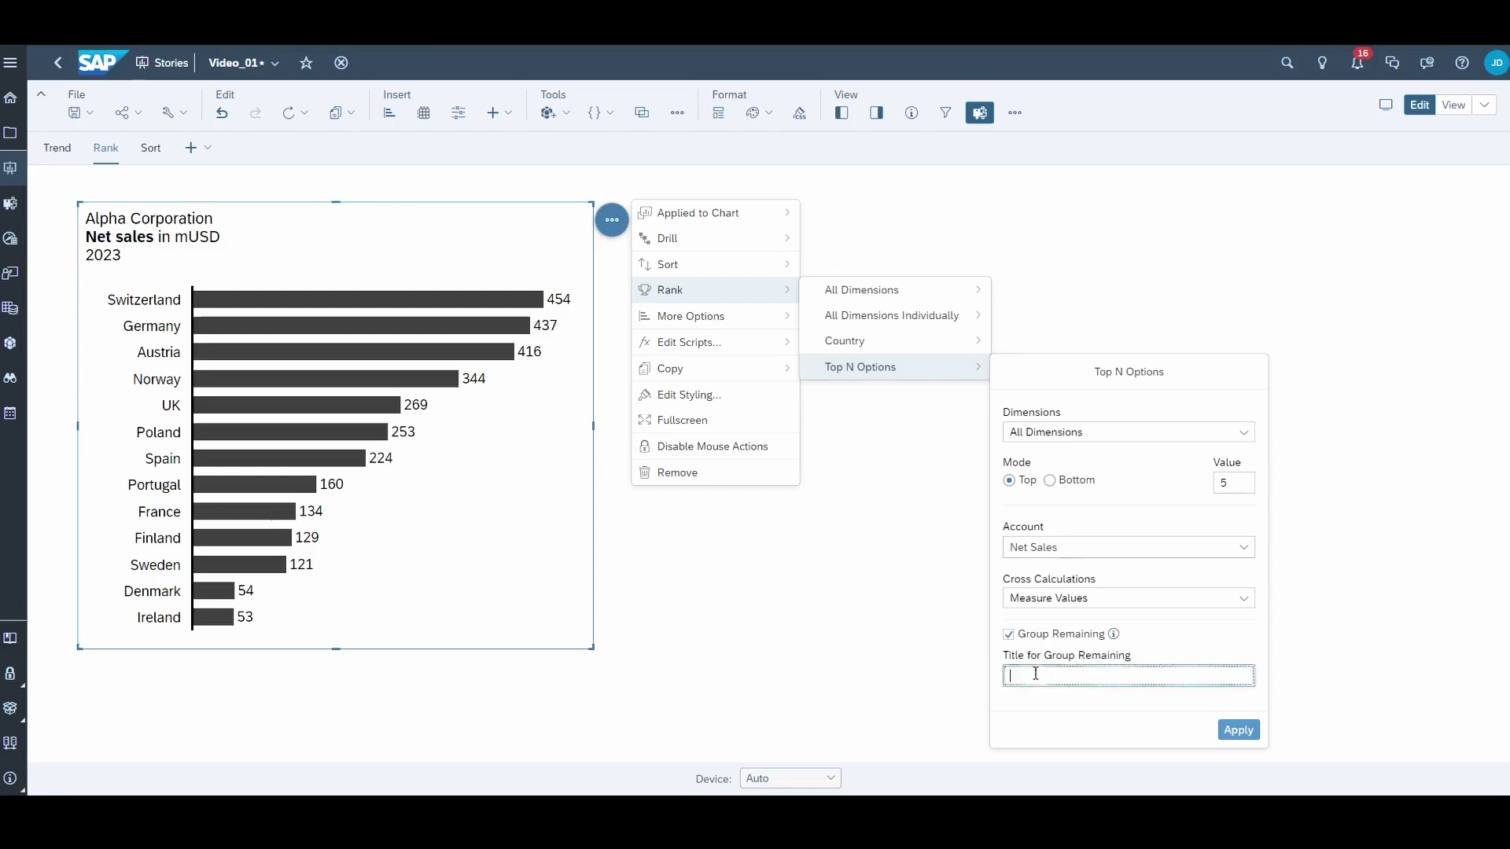
text(Rest of Europe)
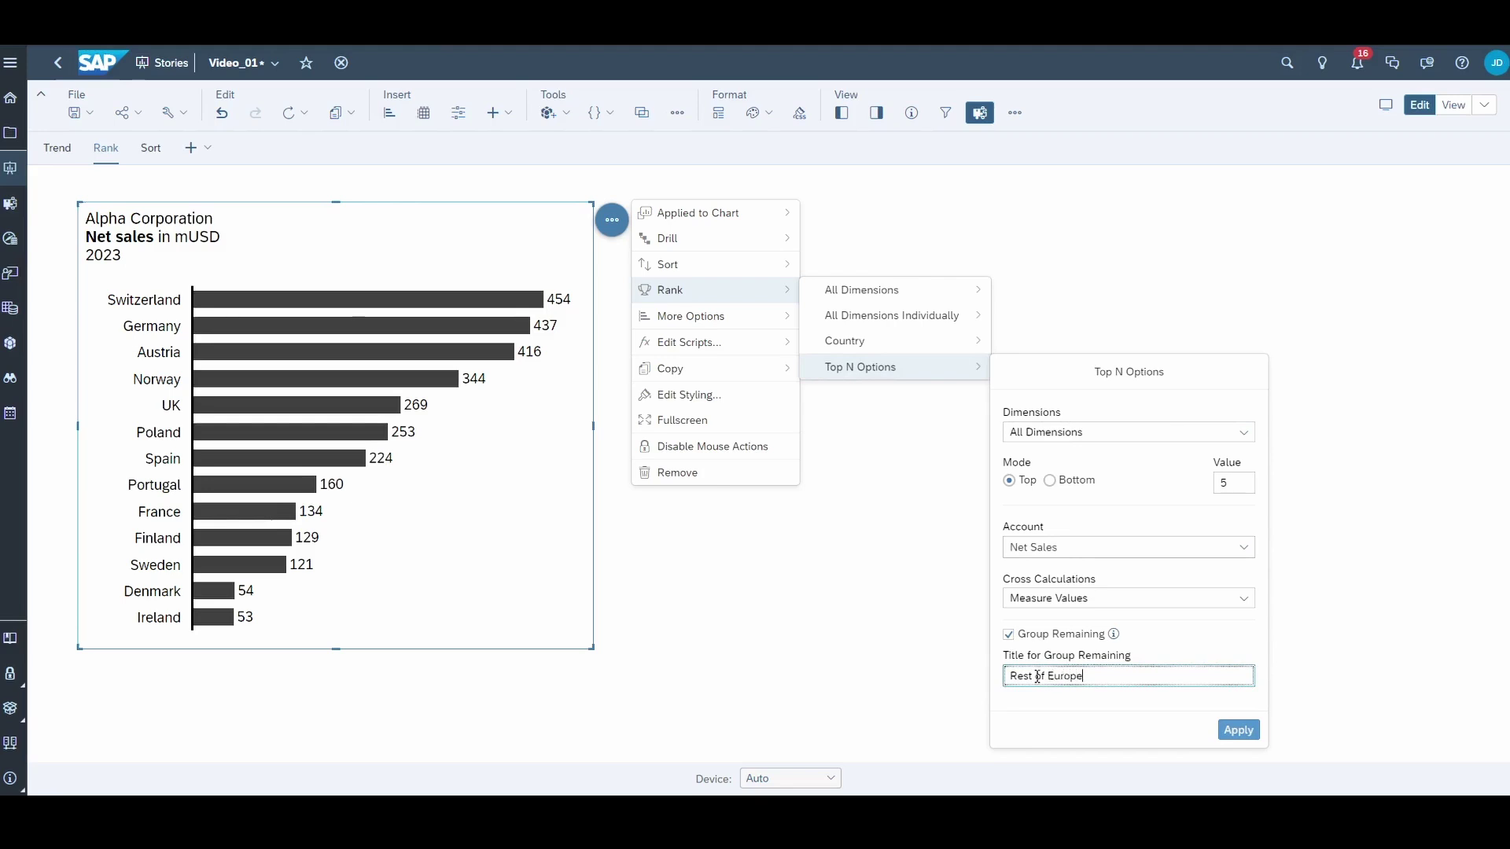
click(1234, 731)
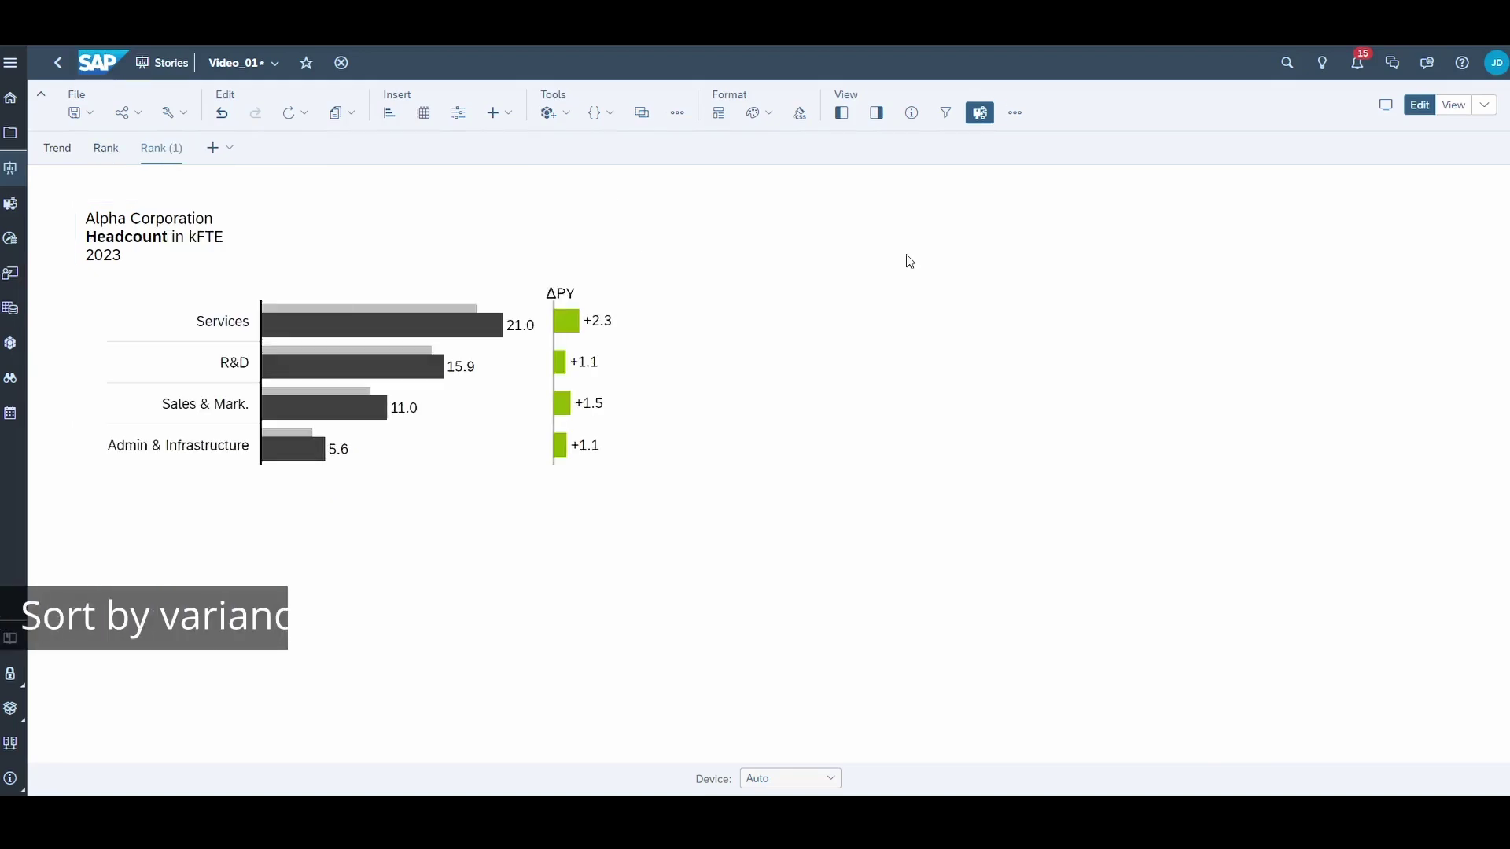
Step: Sort the headcount chart's departments by ΔPY, highest to lowest
click(686, 219)
mouse_move(755, 241)
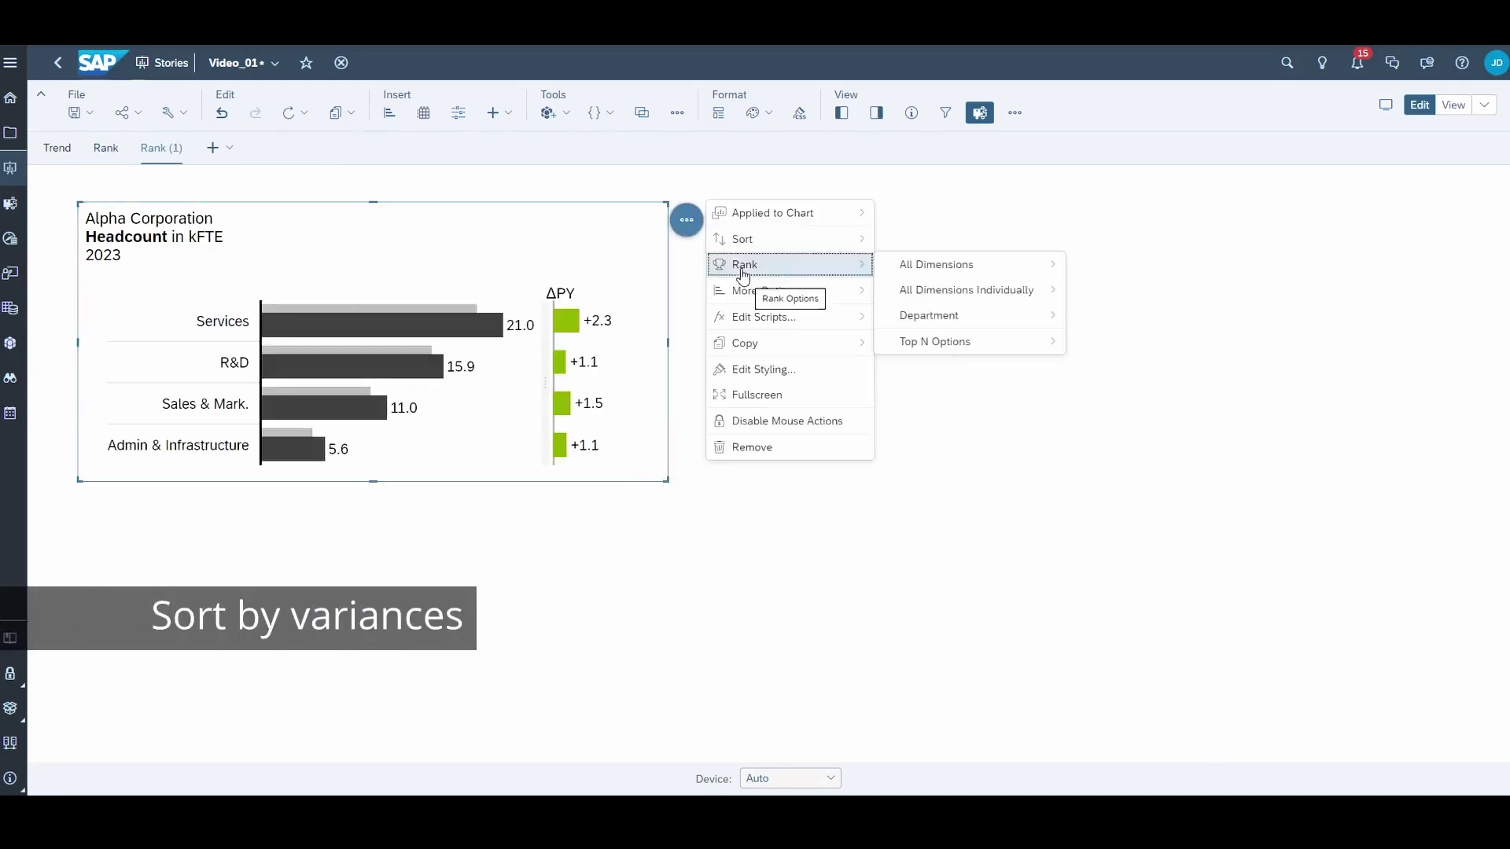
mouse_move(950, 250)
mouse_move(944, 315)
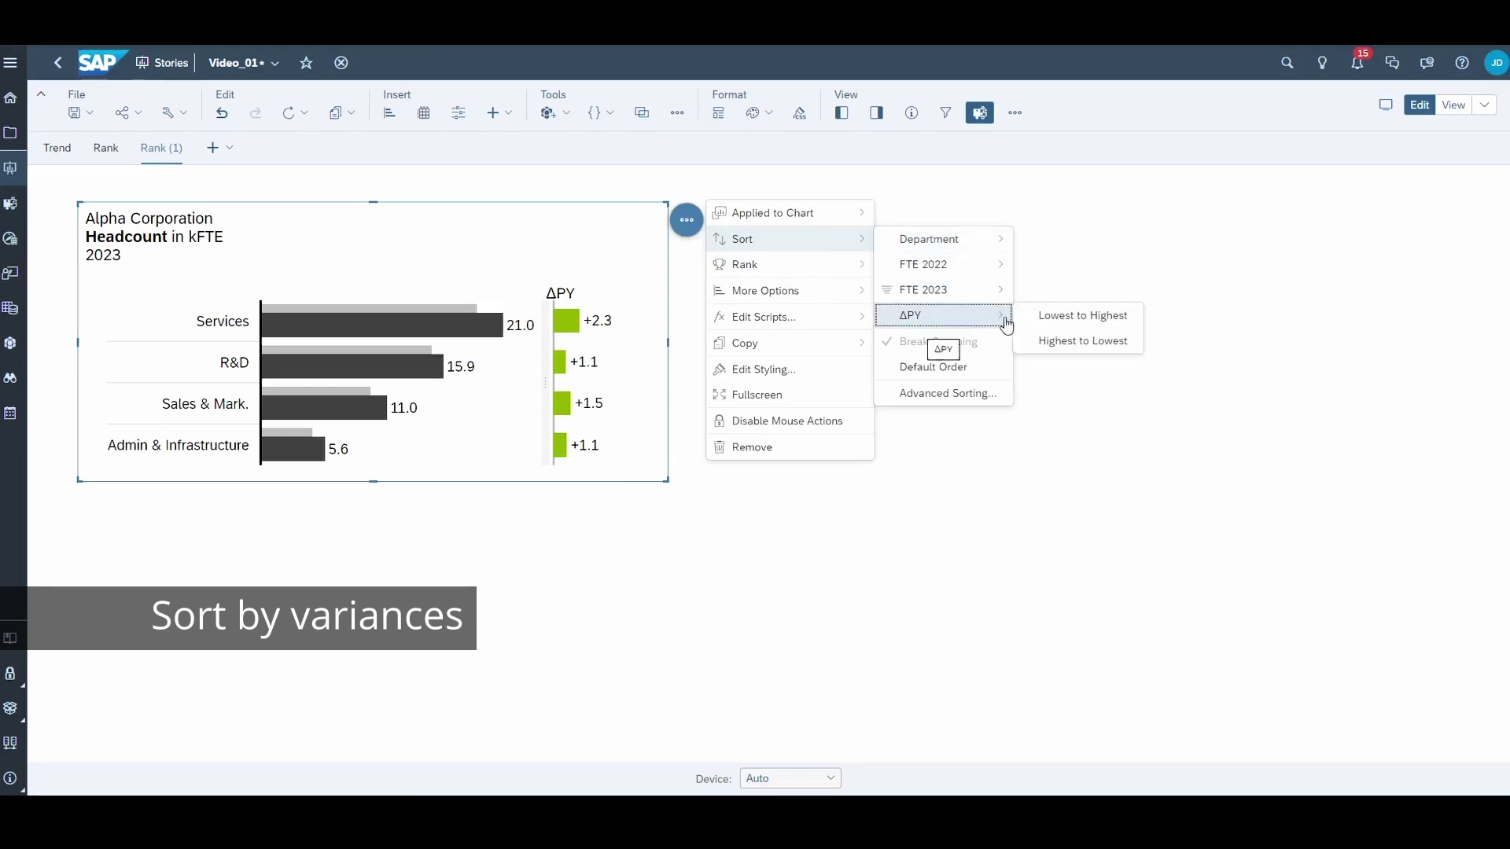
click(1081, 341)
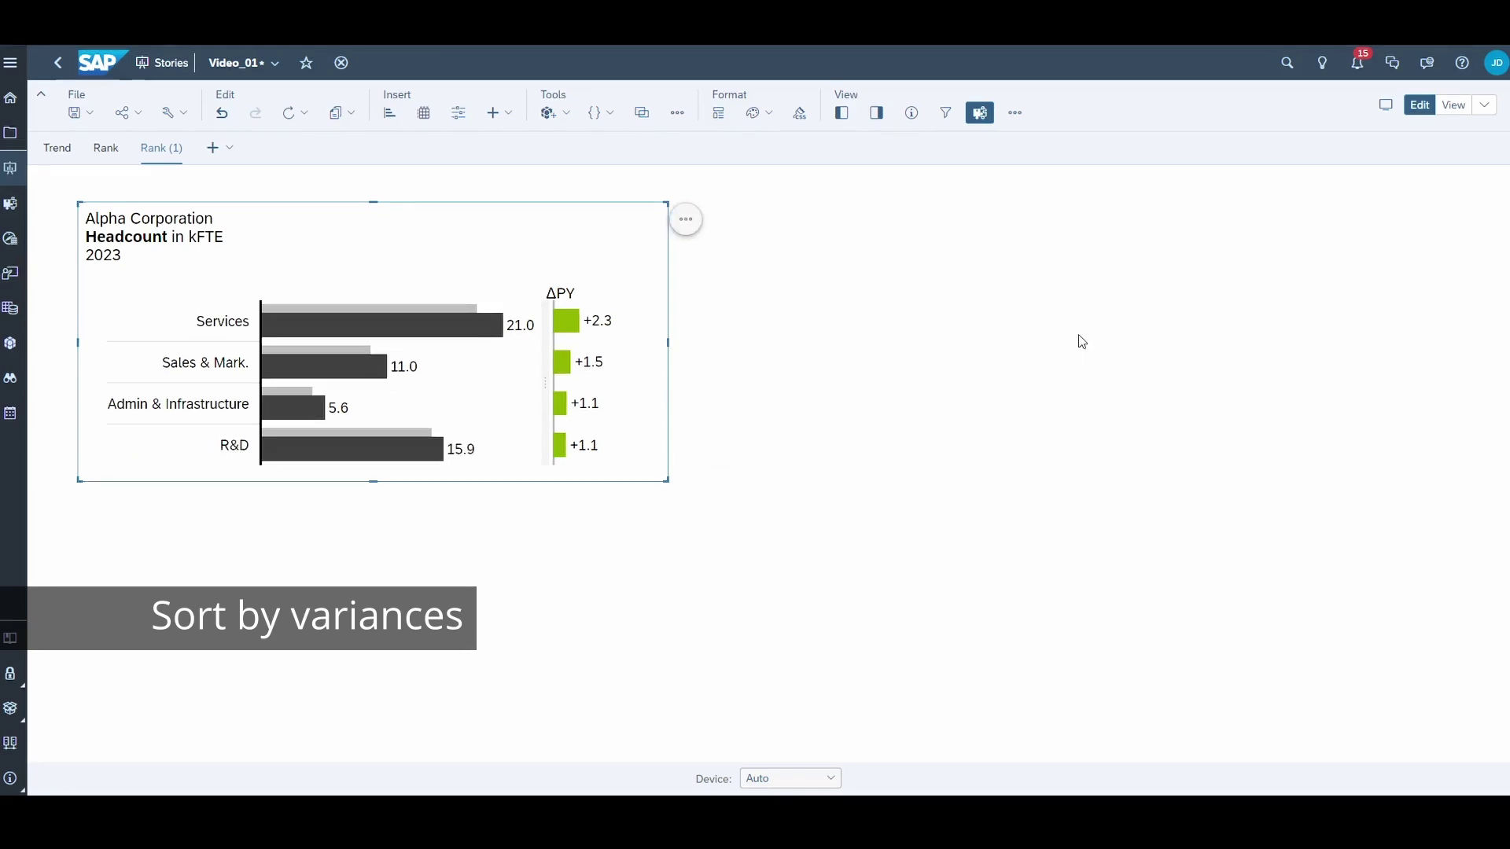
Step: Make the ΔPY variance show both the number and the percentage difference
click(876, 112)
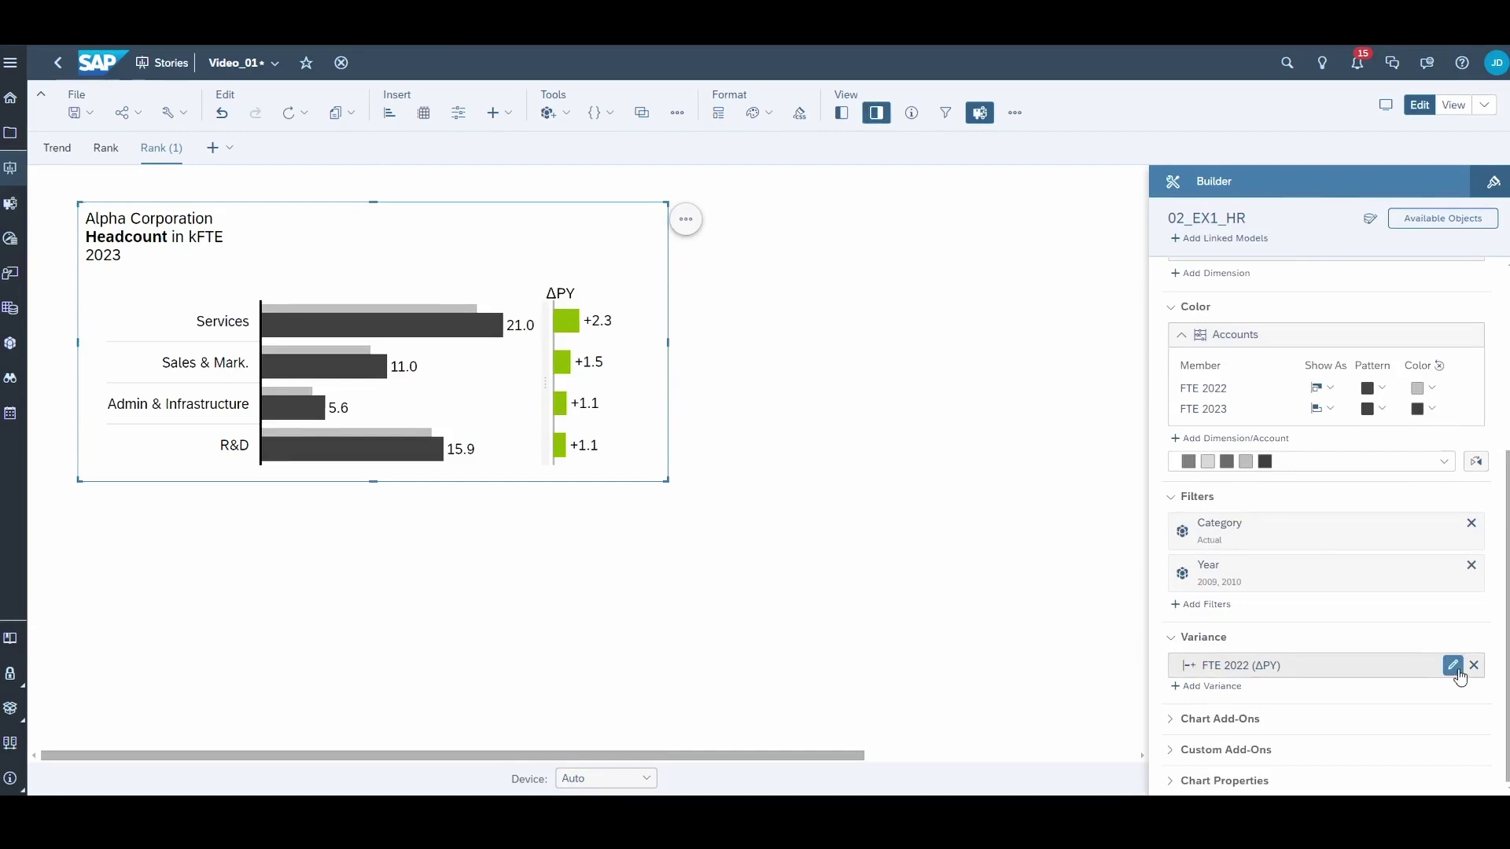
click(1458, 665)
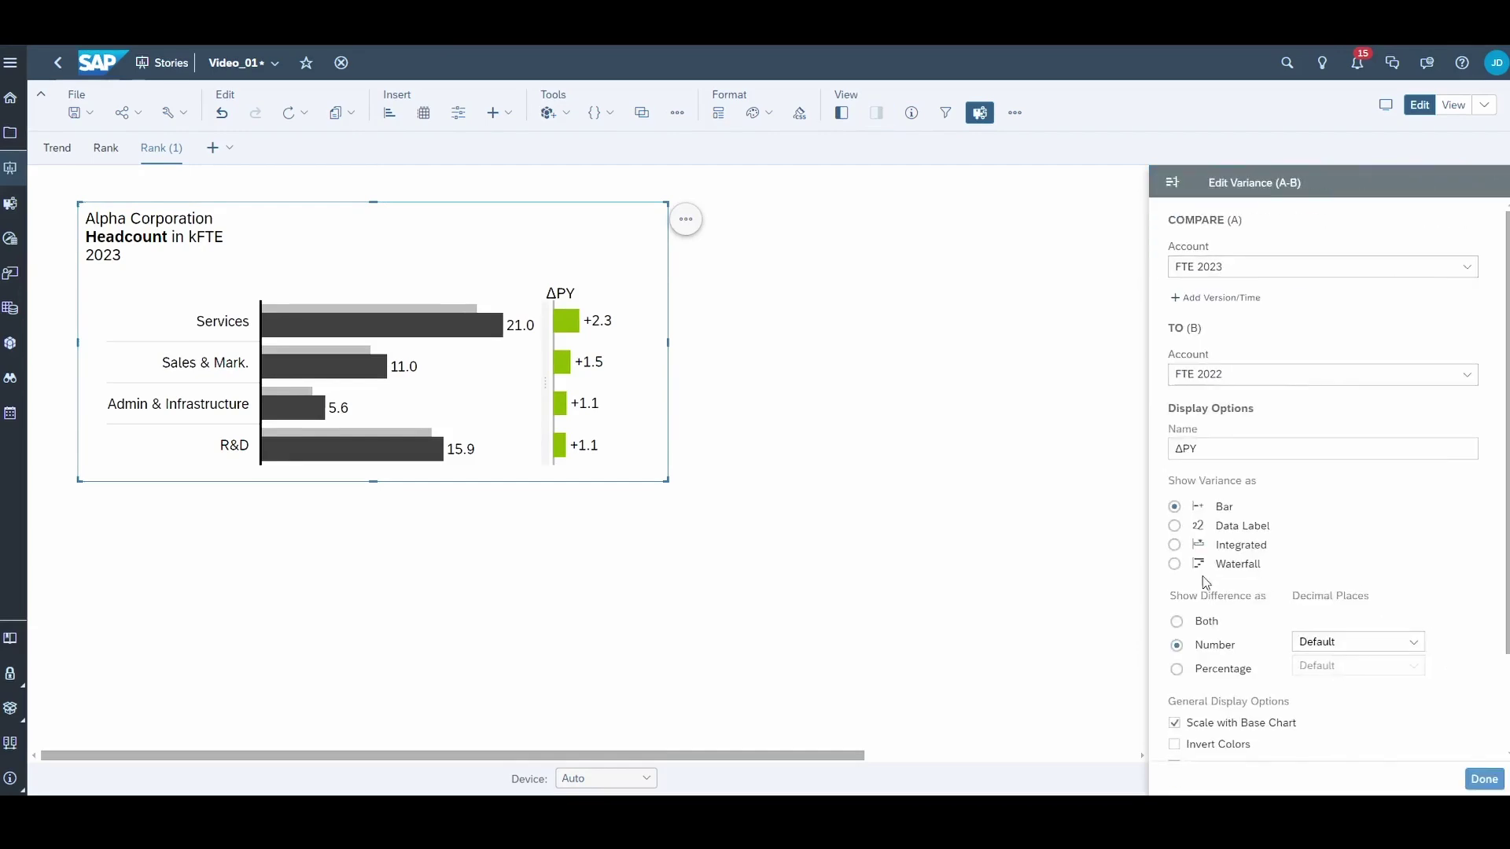
click(1206, 623)
click(1484, 779)
Step: Widen the headcount chart and its variance bars, then sort departments by ΔPY%, highest first
drag(666, 343, 959, 342)
drag(512, 350, 639, 350)
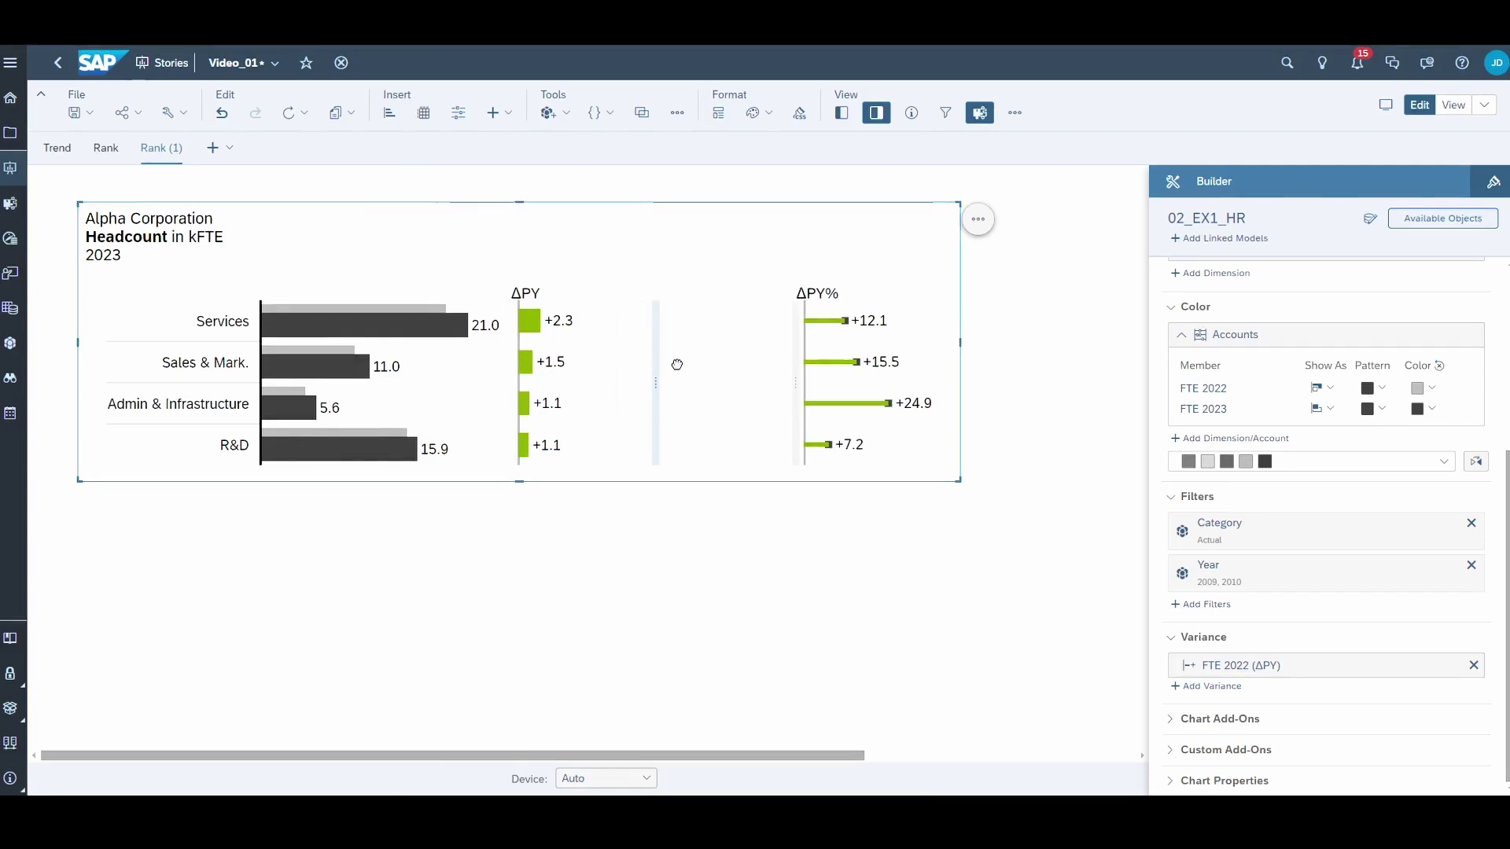
click(978, 219)
mouse_move(1130, 275)
mouse_move(1152, 240)
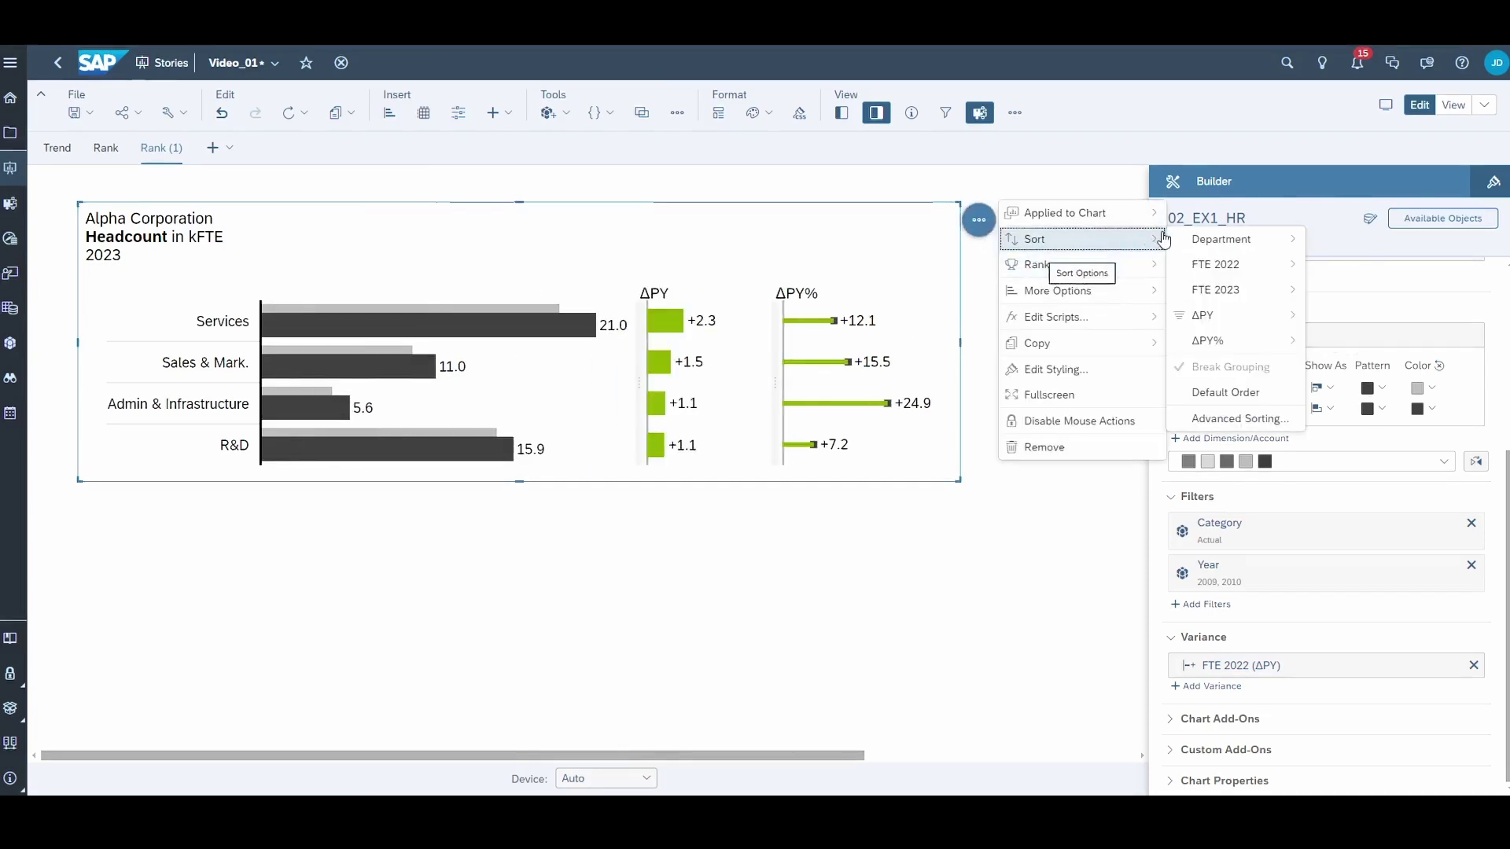
mouse_move(1250, 340)
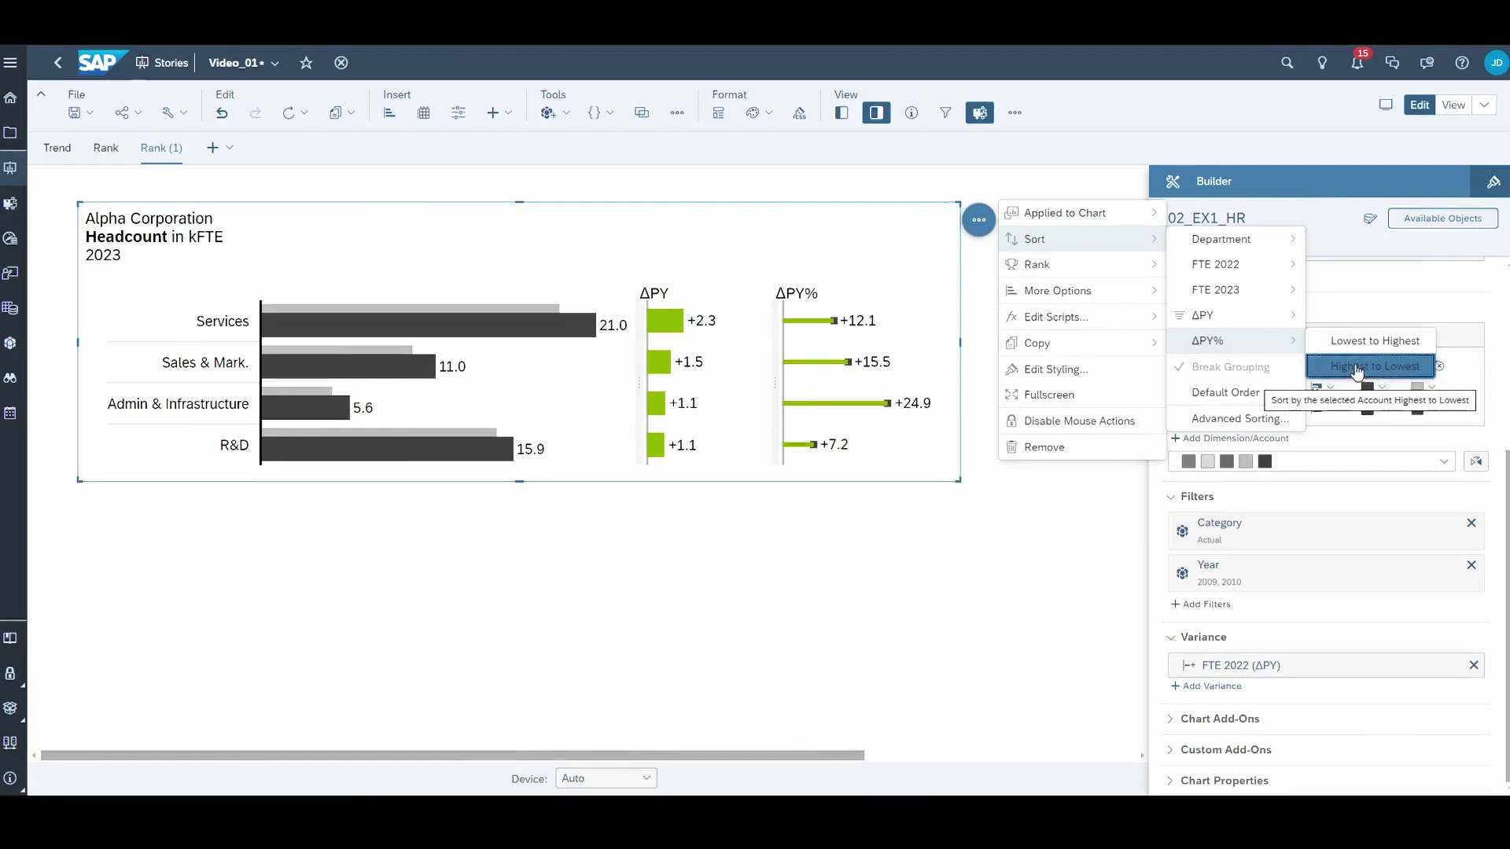
click(1358, 353)
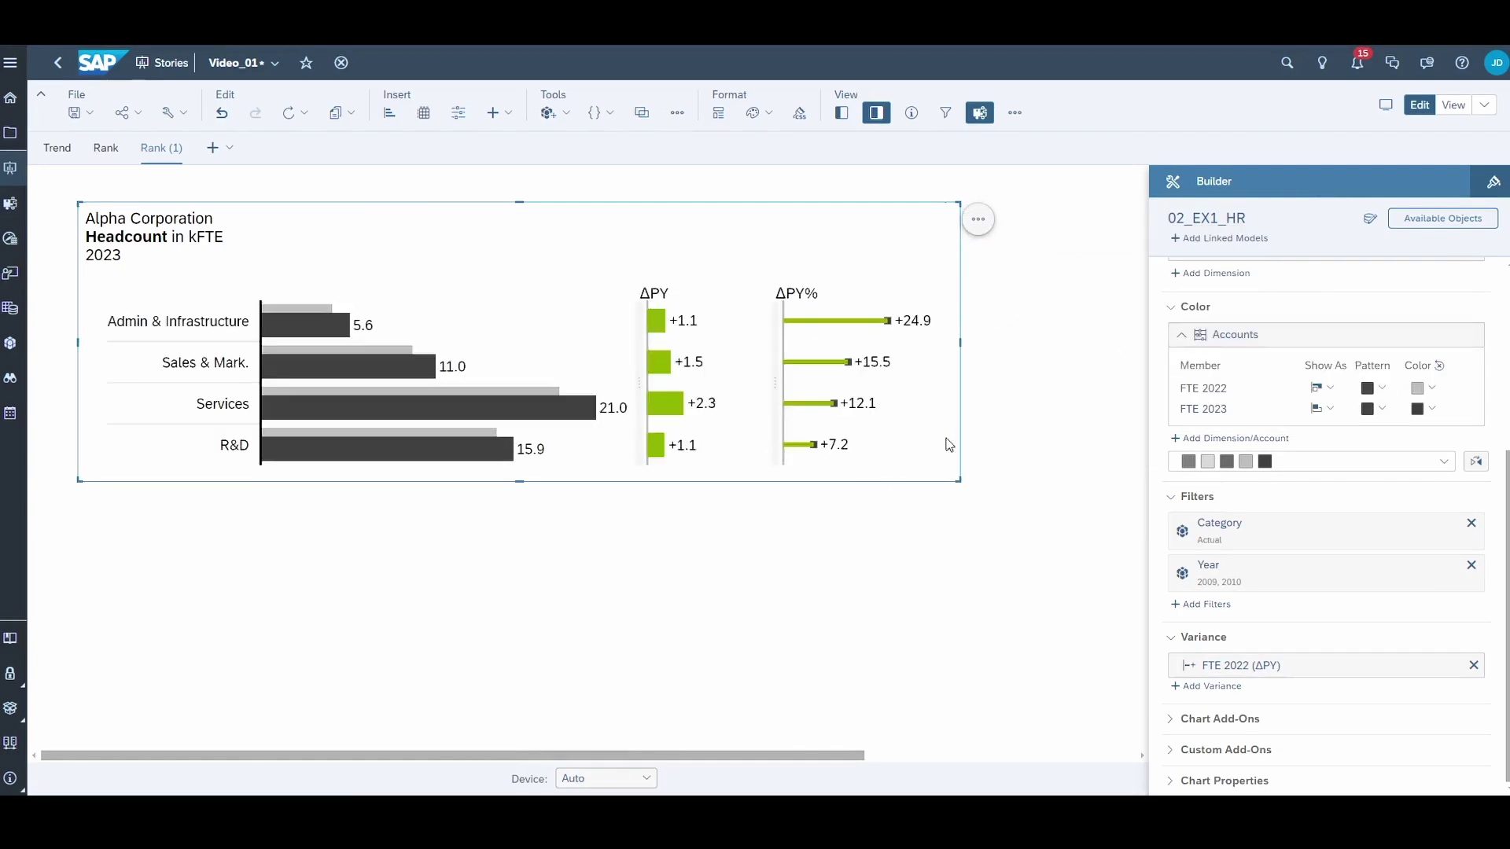